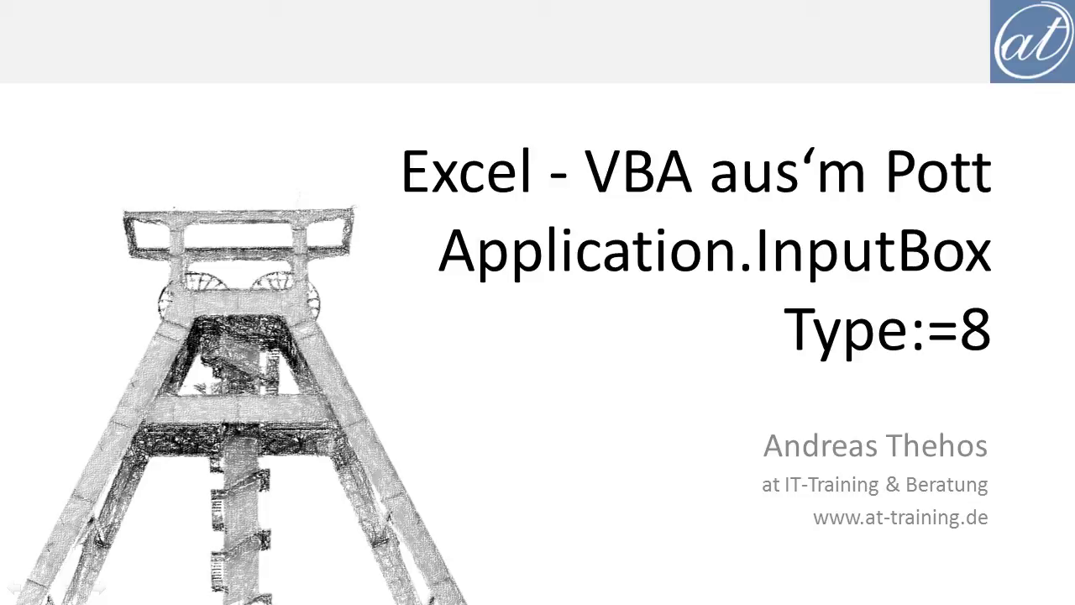
# Advance the slideshow from the title slide to 'Unterschiede der Inputboxen'.
pyautogui.press('Right')
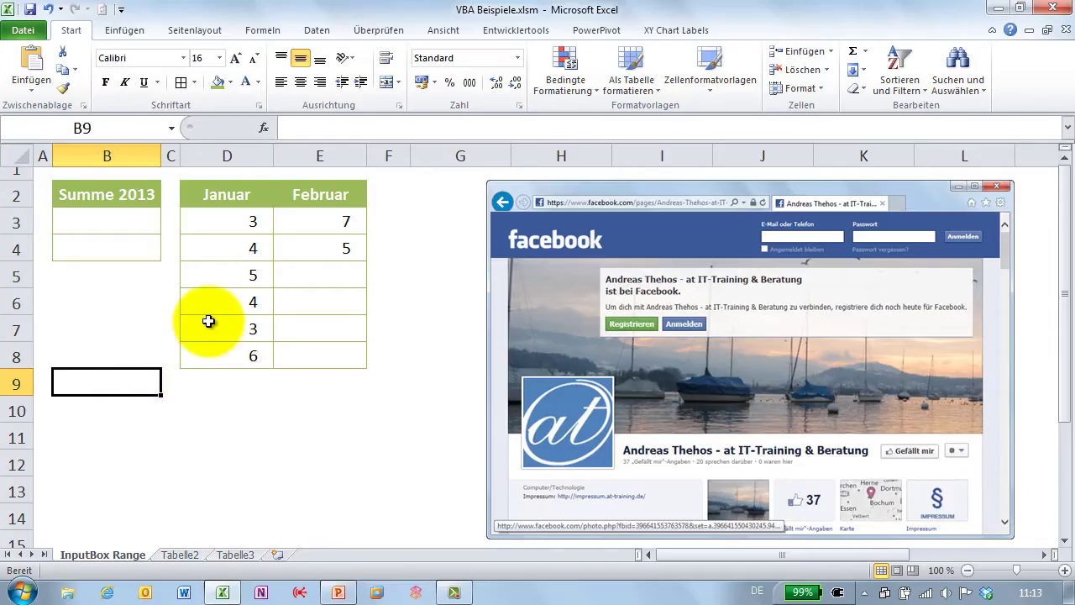
# Review the January values in D3:D8 and the February values in E3:E4.
pyautogui.click(238, 244)
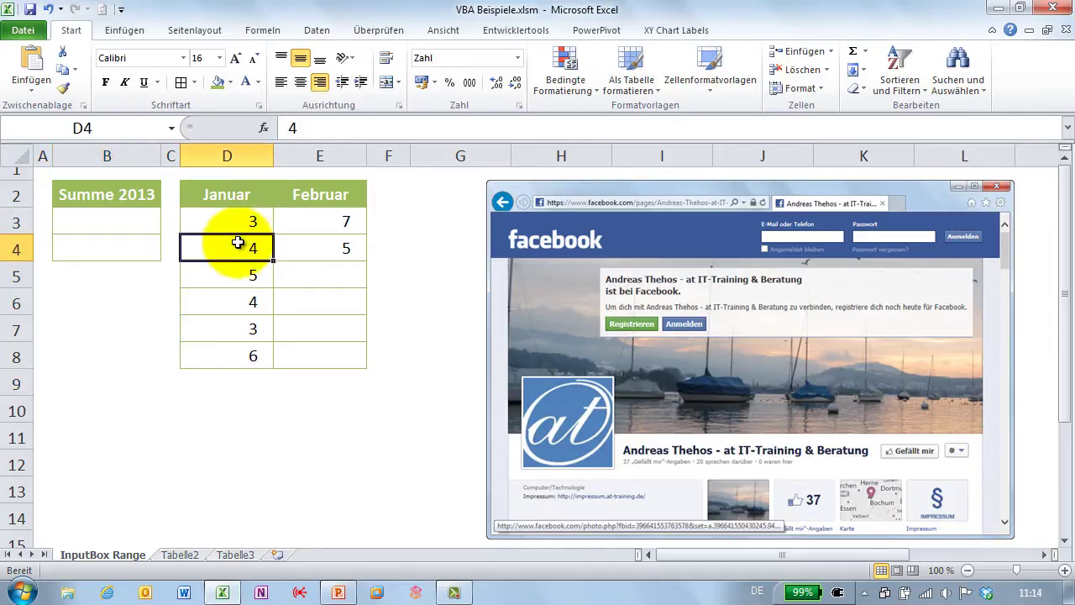
pyautogui.click(227, 275)
pyautogui.click(222, 303)
pyautogui.click(227, 329)
pyautogui.click(228, 354)
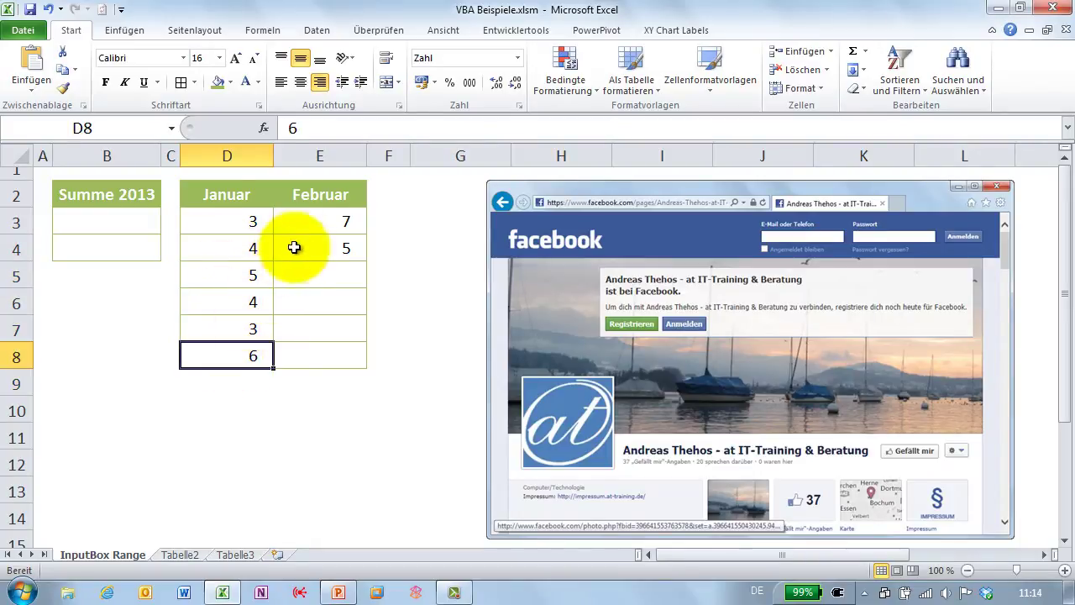
pyautogui.click(308, 223)
pyautogui.click(309, 246)
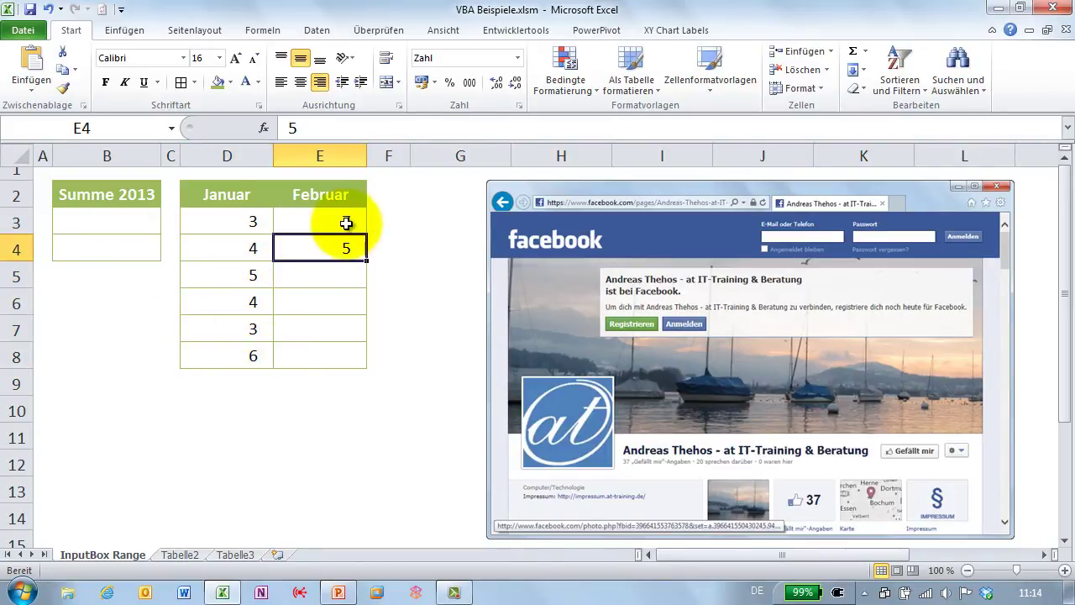
# Use AutoSum to build =SUMME(D3:D8;E3:E4) in B3, giving 37.
pyautogui.click(138, 222)
pyautogui.click(853, 51)
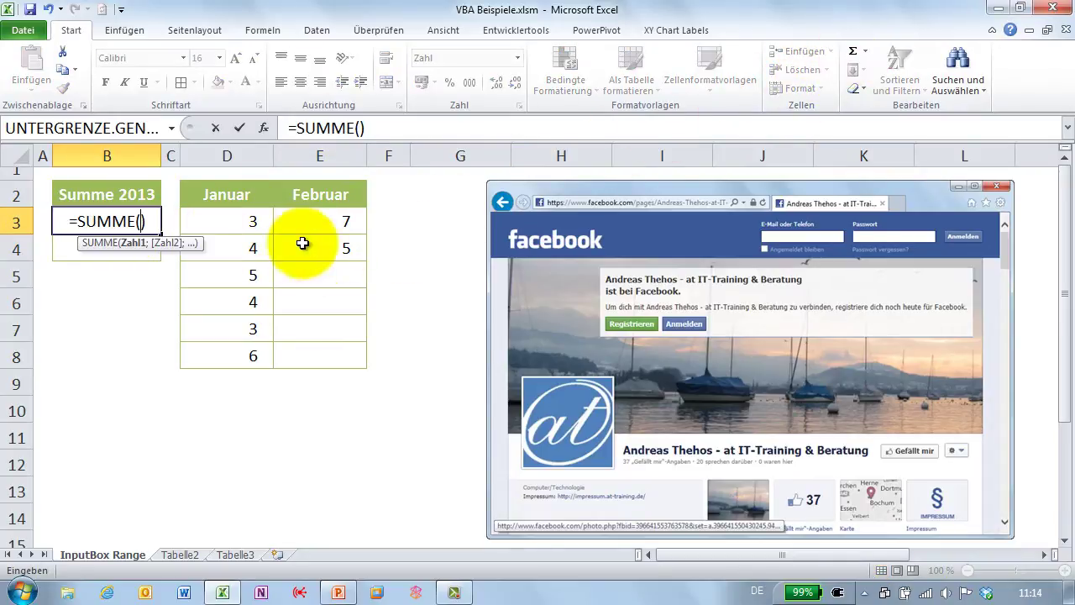
pyautogui.moveTo(249, 220); pyautogui.dragTo(244, 356)
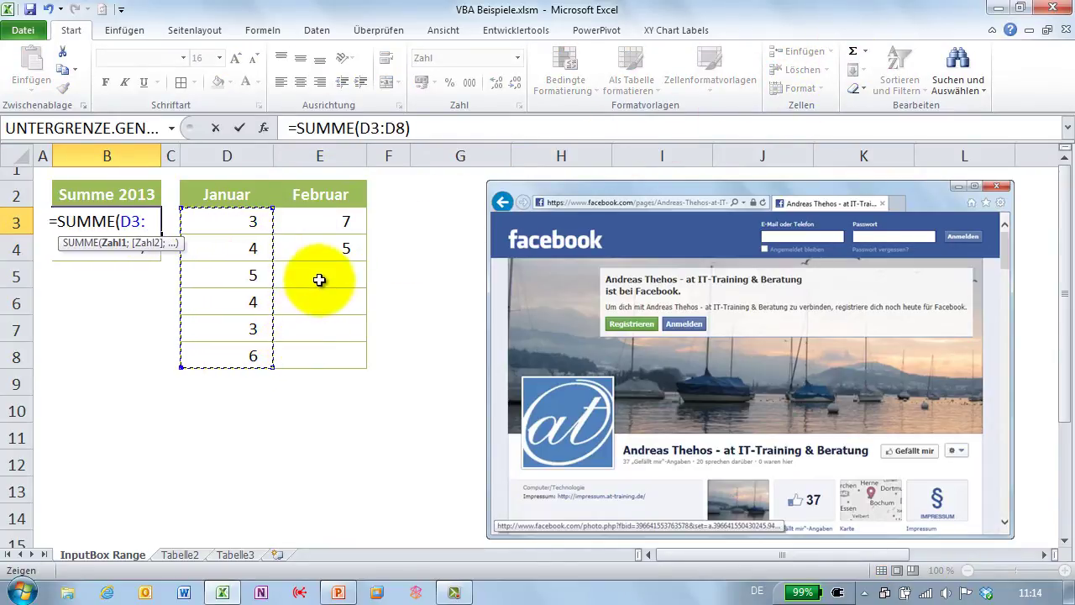
pyautogui.moveTo(312, 225); pyautogui.dragTo(309, 249)
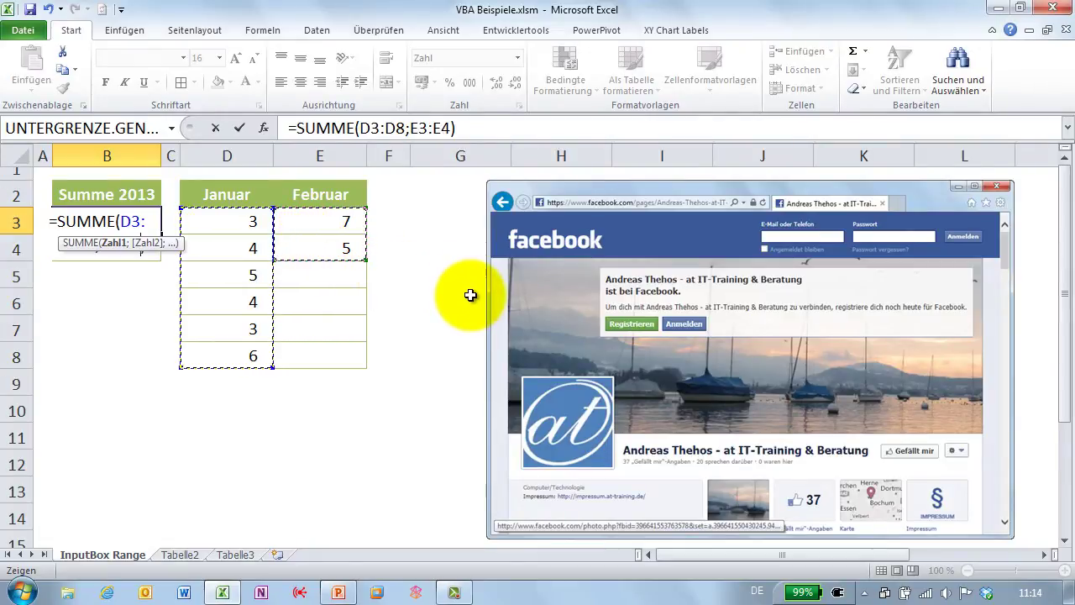
pyautogui.press('Return')
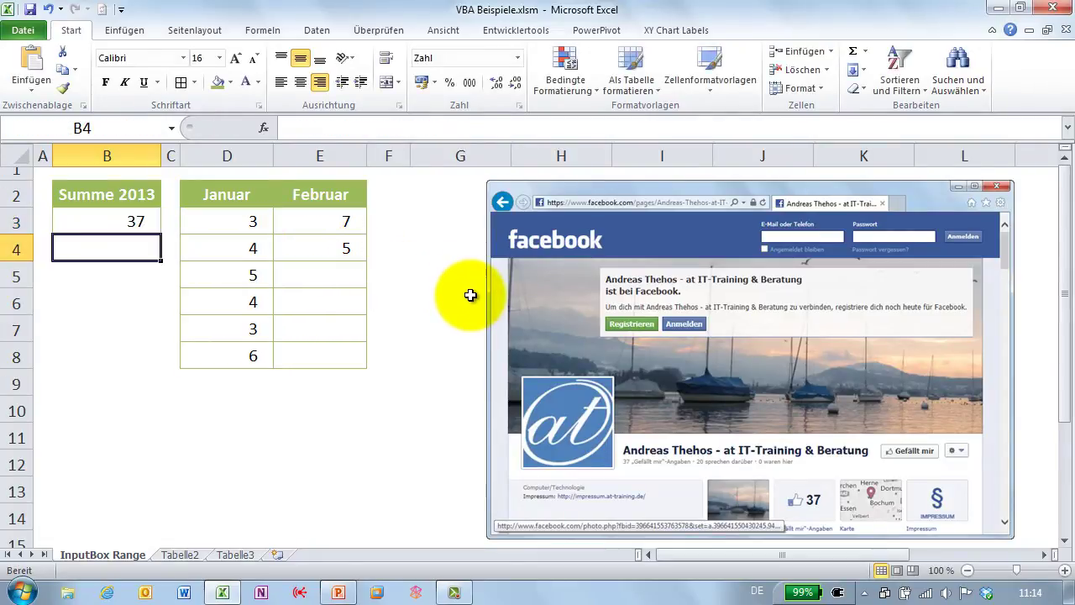
pyautogui.click(126, 222)
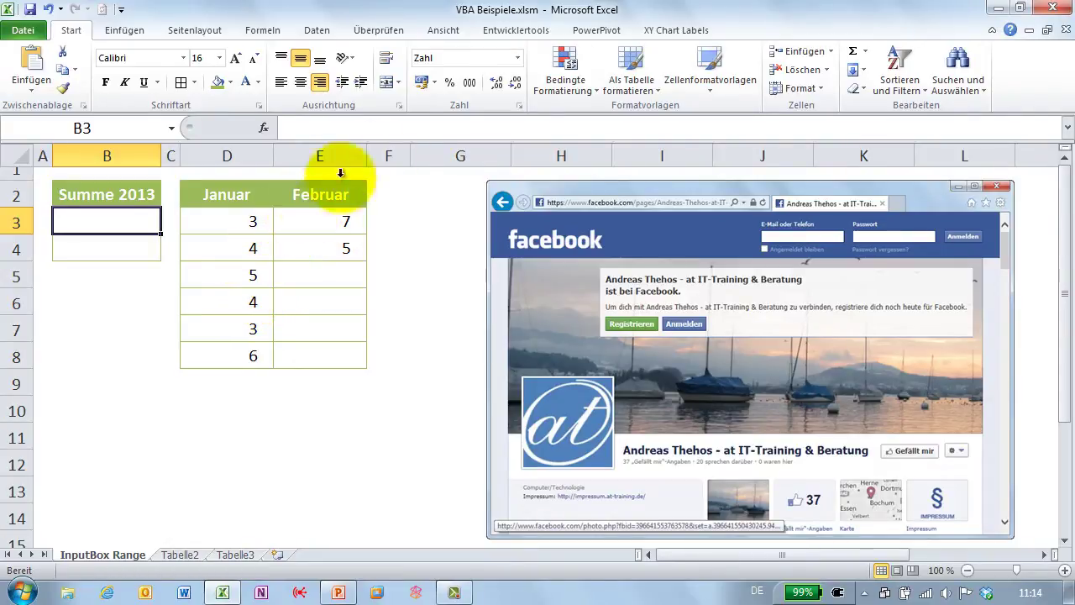
# Open the VBA editor from Entwicklertools and show the Programmierung module's code.
pyautogui.click(516, 30)
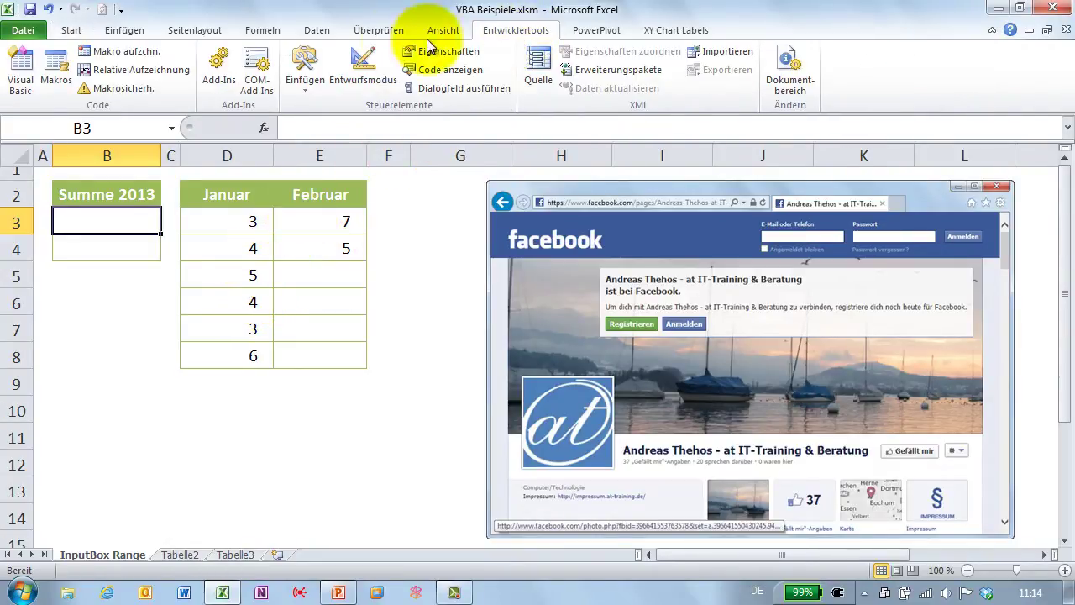
pyautogui.click(22, 66)
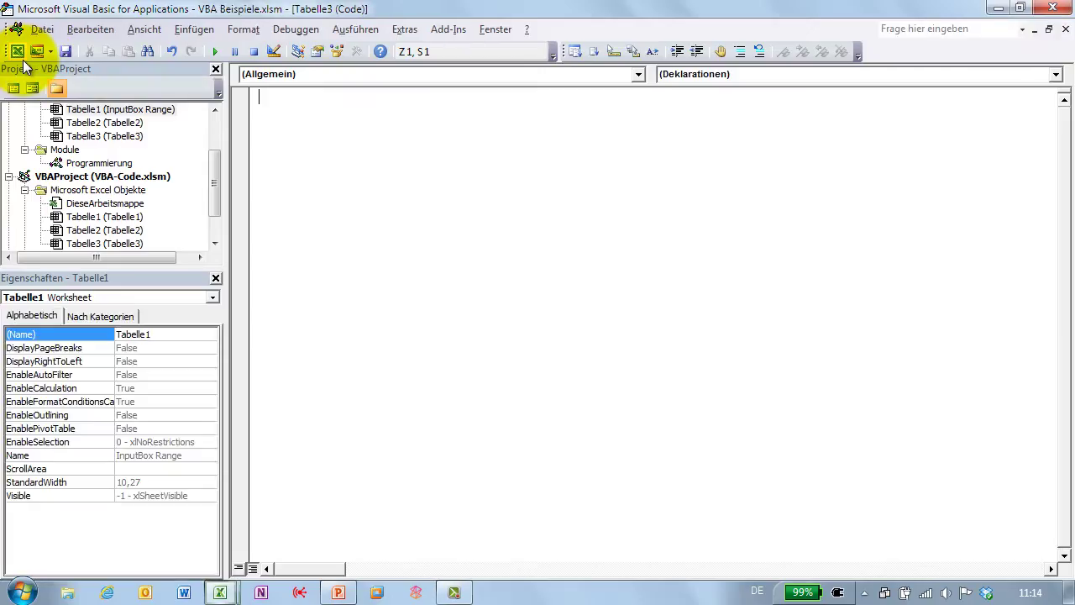
pyautogui.click(80, 163)
pyautogui.doubleClick(80, 163)
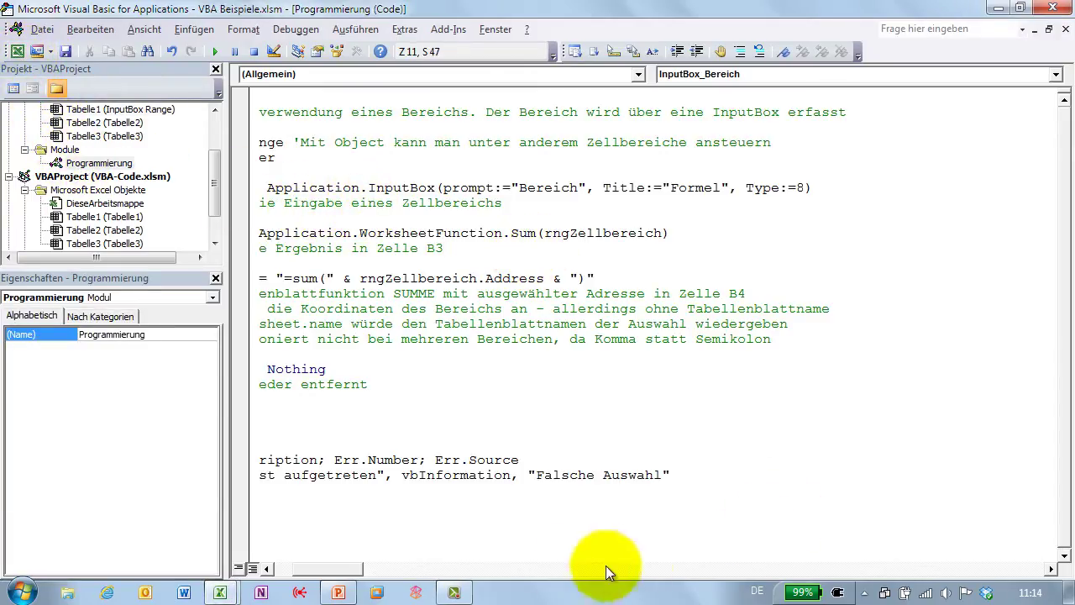
# Highlight the Application.InputBox call, the rngZellbereich variable and its Range declaration.
pyautogui.moveTo(348, 568); pyautogui.dragTo(294, 569)
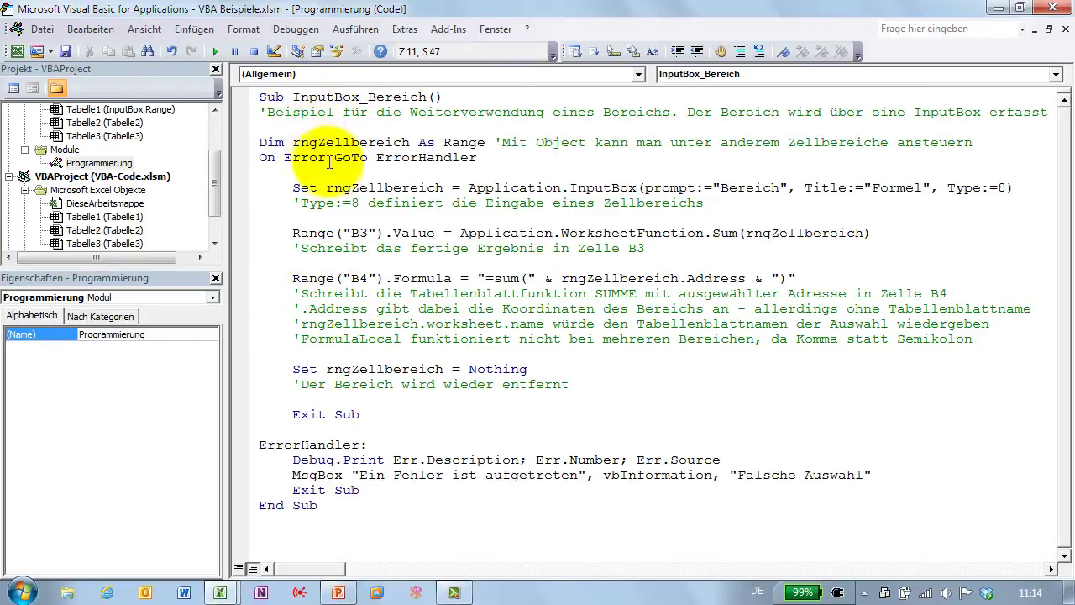
pyautogui.moveTo(469, 190); pyautogui.dragTo(1015, 190)
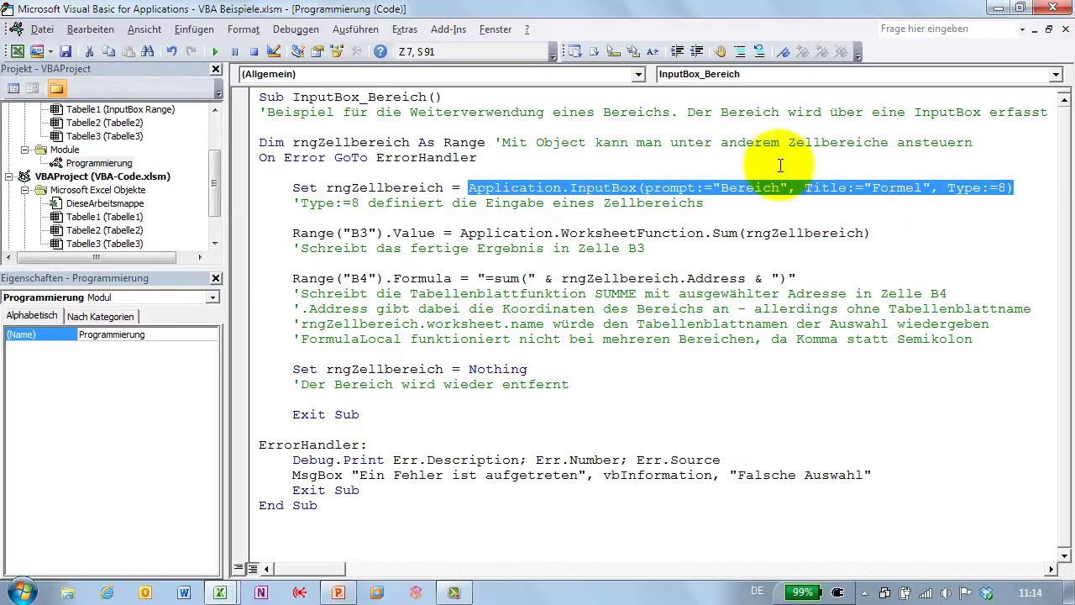
pyautogui.doubleClick(359, 187)
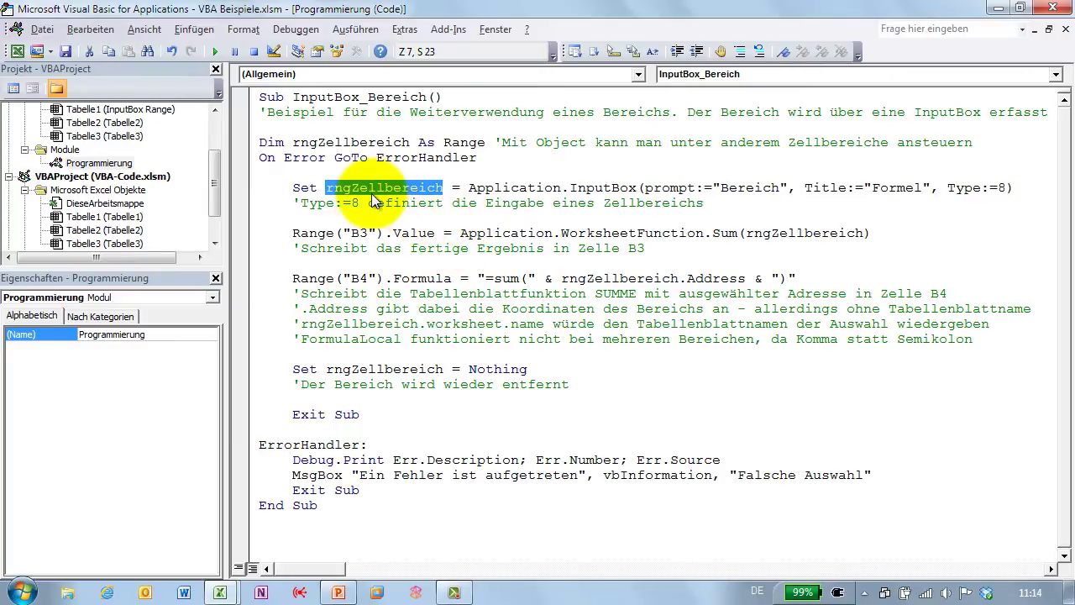
pyautogui.moveTo(261, 142); pyautogui.dragTo(486, 143)
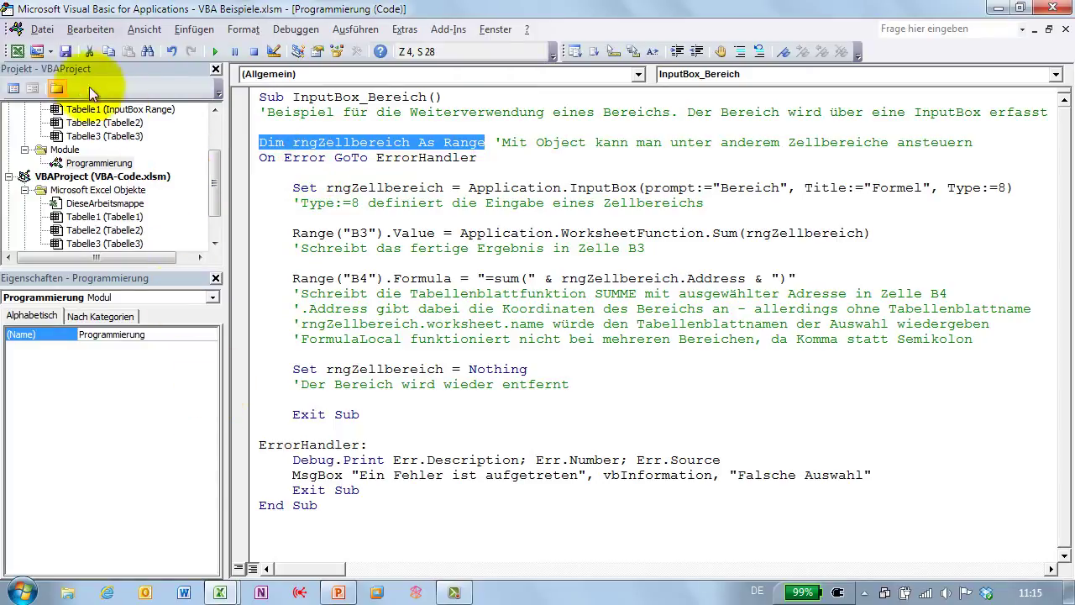
# Draw a form-control button over B6 and assign it the InputBox_Bereich macro.
pyautogui.click(18, 55)
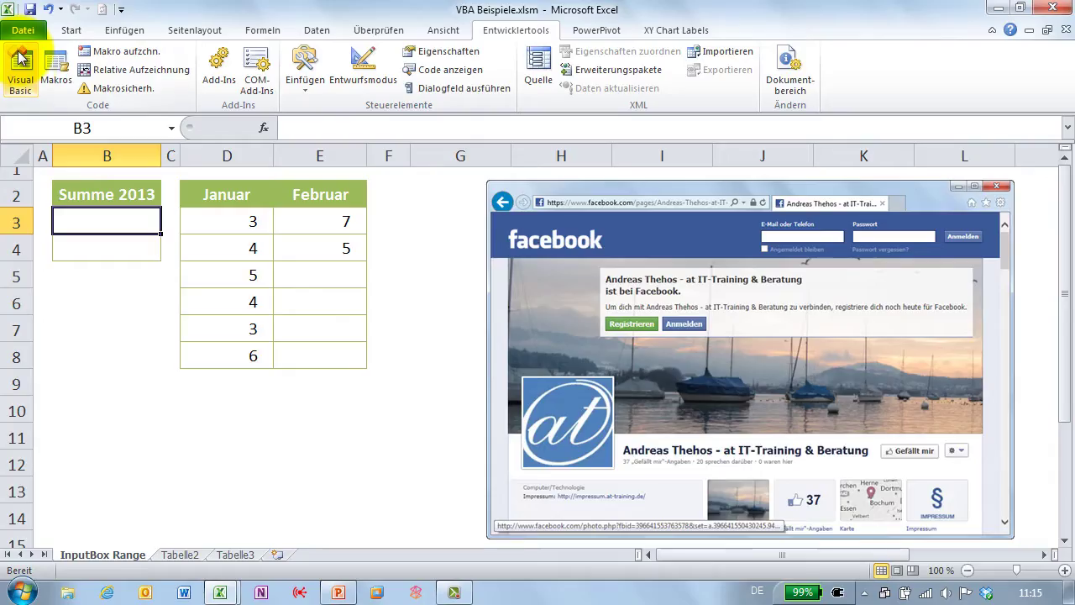
pyautogui.click(133, 301)
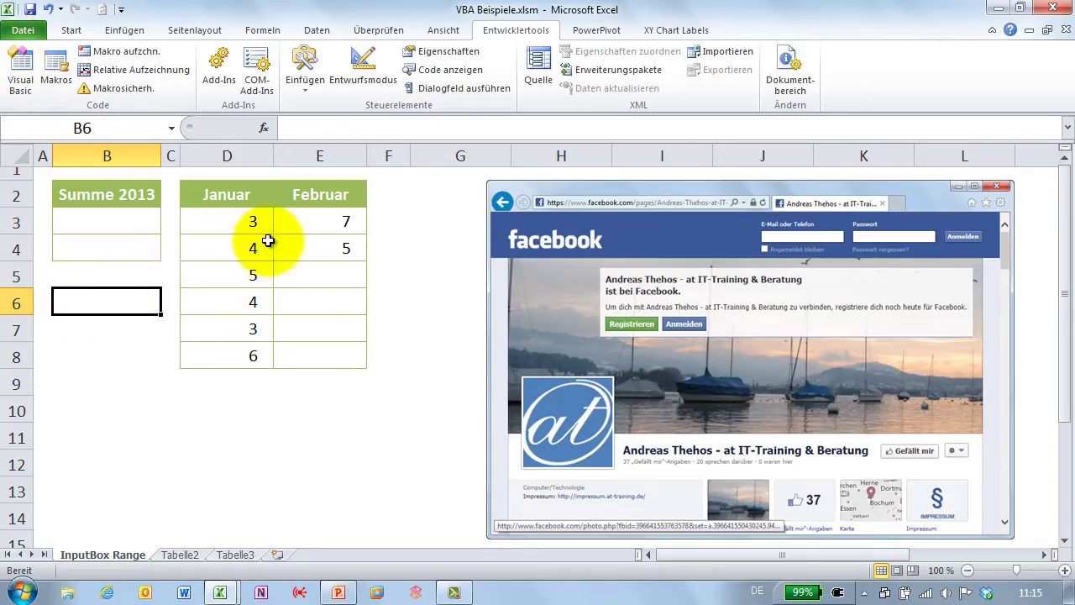
pyautogui.click(308, 89)
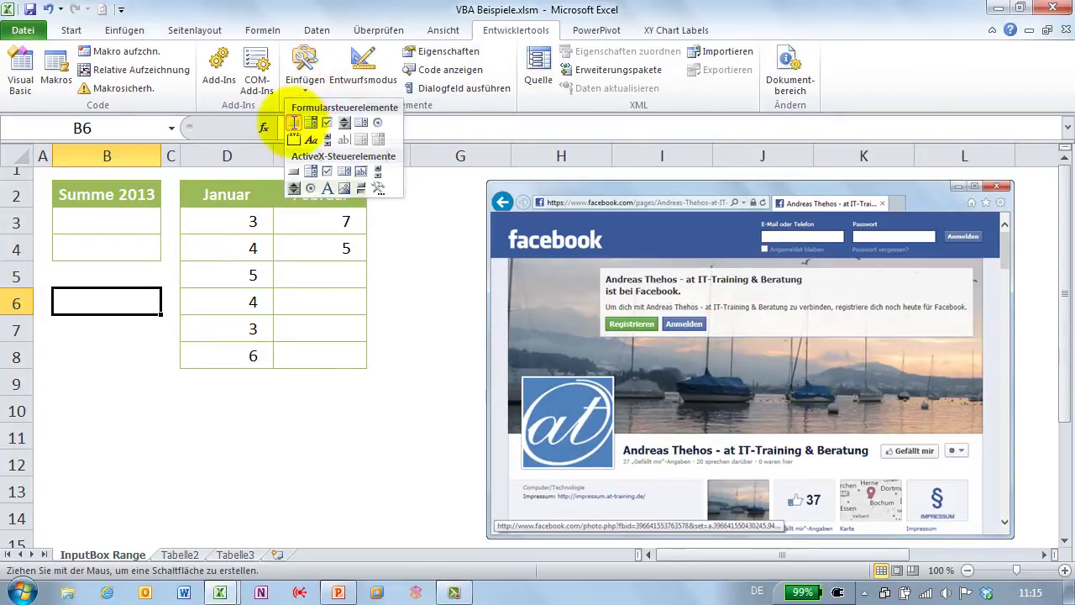
pyautogui.click(296, 122)
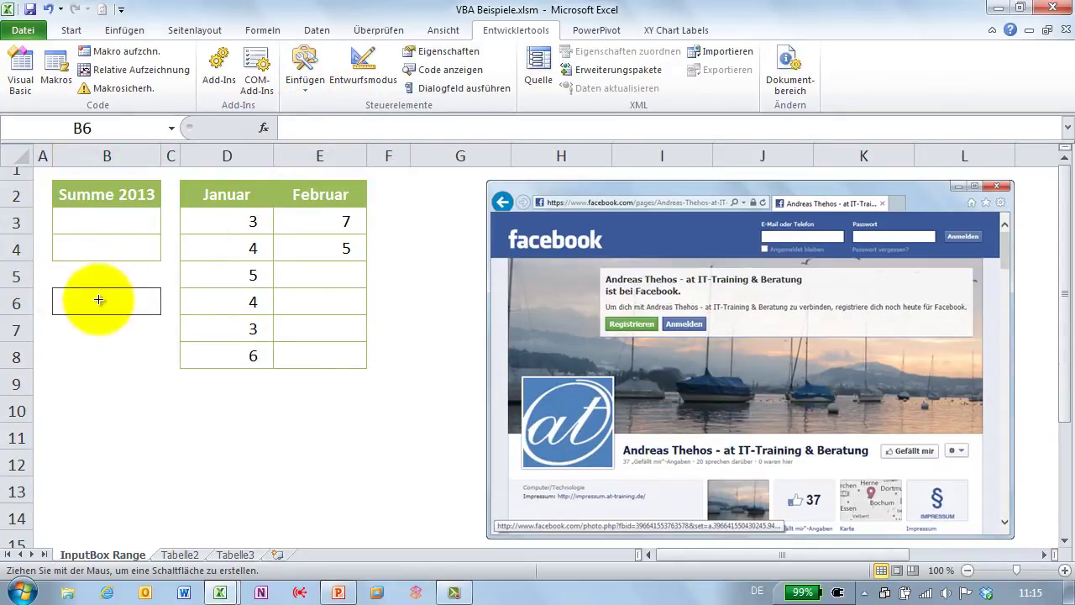
pyautogui.moveTo(60, 291); pyautogui.dragTo(135, 317)
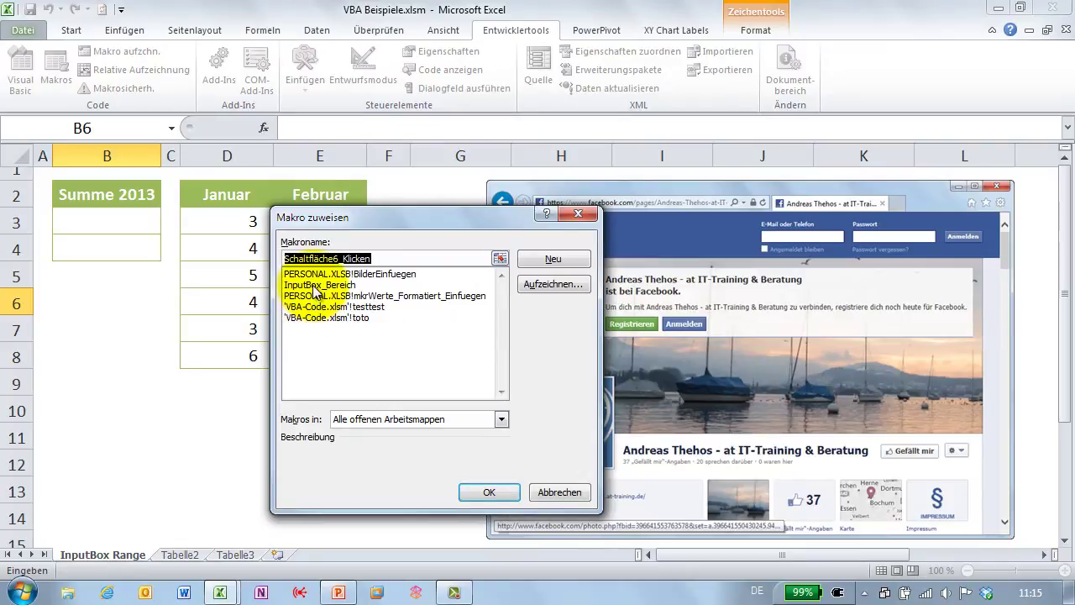
pyautogui.click(317, 285)
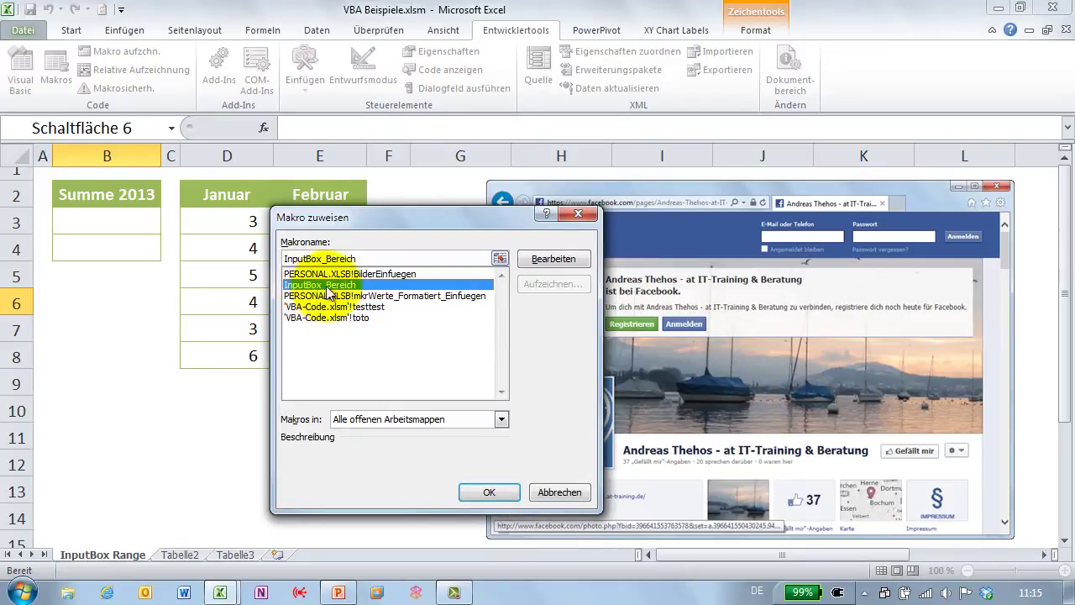
pyautogui.click(483, 491)
# Change the button's caption to Summe.
pyautogui.click(126, 301)
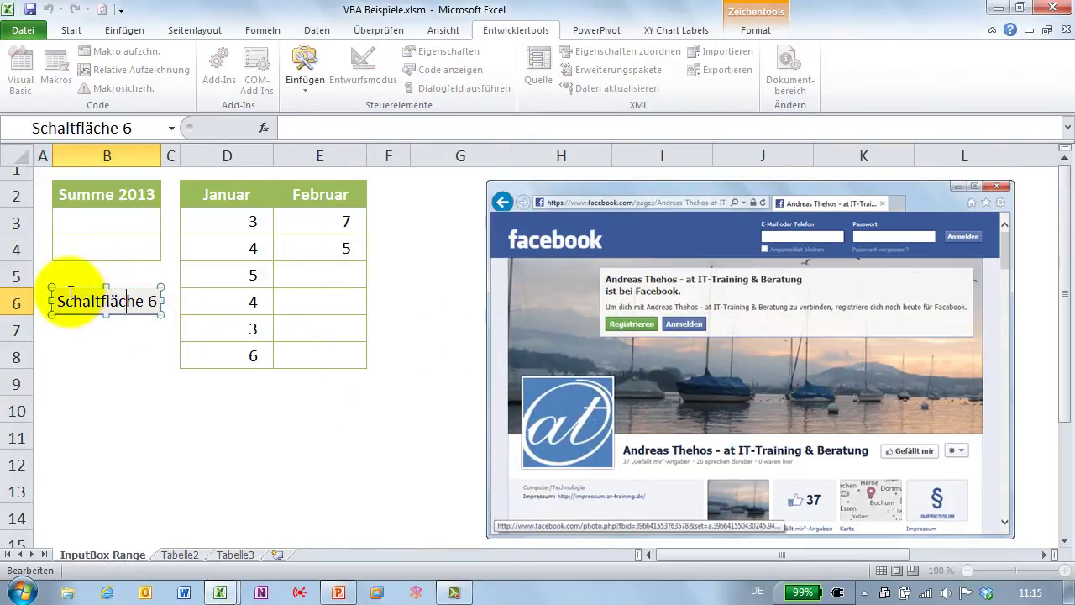
pyautogui.moveTo(70, 297); pyautogui.dragTo(166, 297)
pyautogui.write('umme')
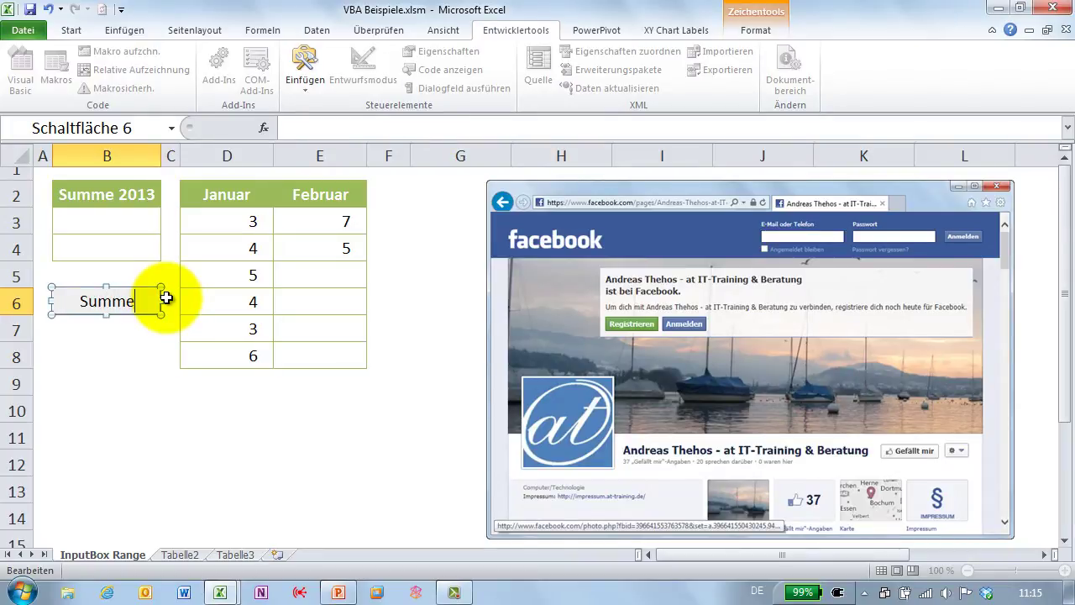
pyautogui.click(130, 319)
# Run the Summe button, choosing D3:D8 and E3:E4 as absolute ranges.
pyautogui.click(129, 304)
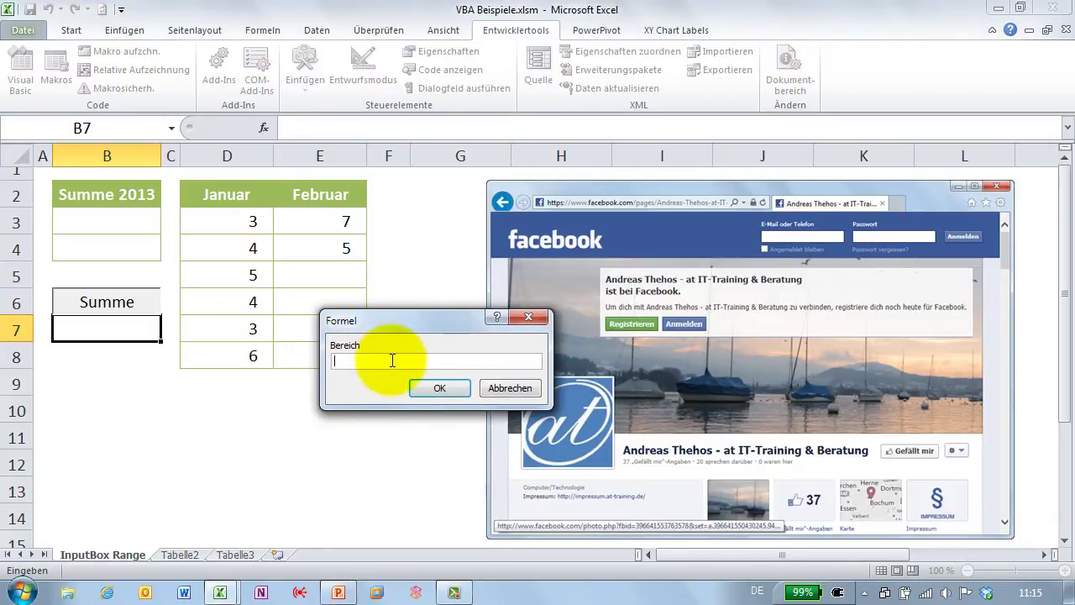
pyautogui.moveTo(252, 221); pyautogui.dragTo(250, 359)
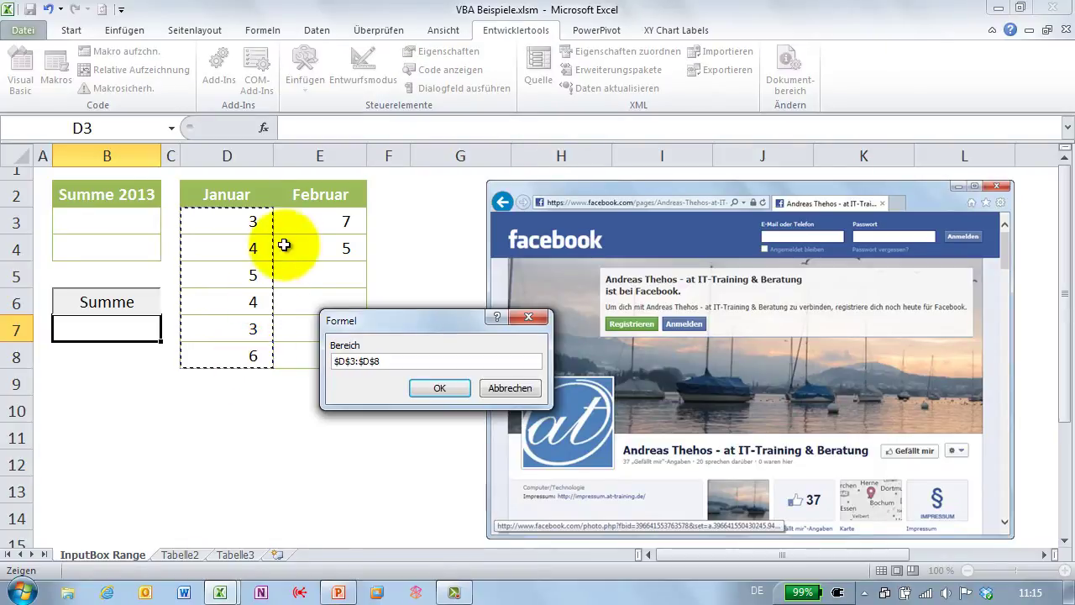
pyautogui.moveTo(292, 218); pyautogui.dragTo(308, 243)
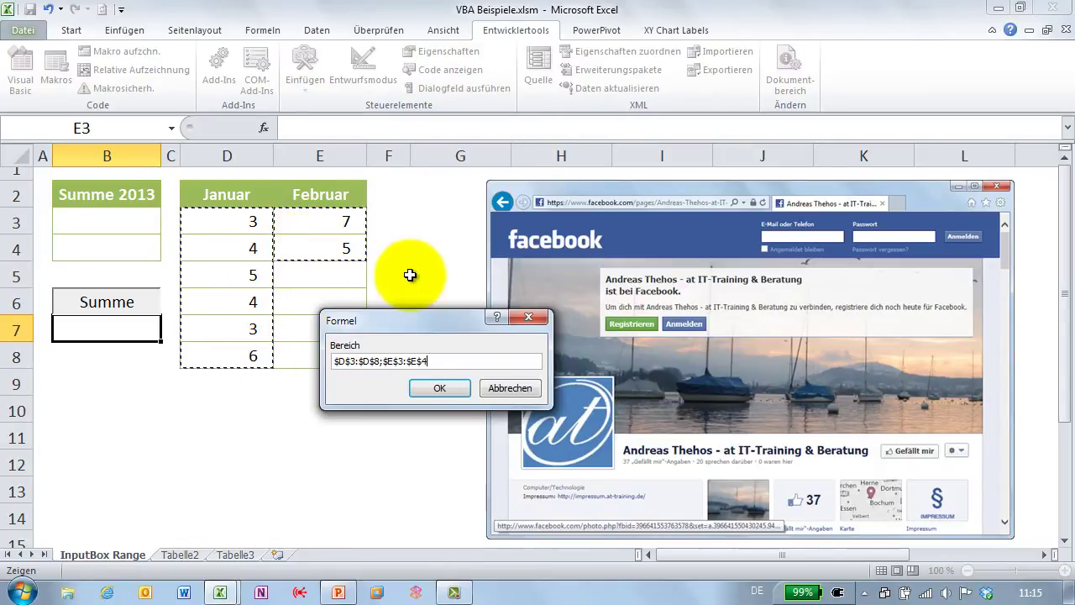
pyautogui.press('F4')
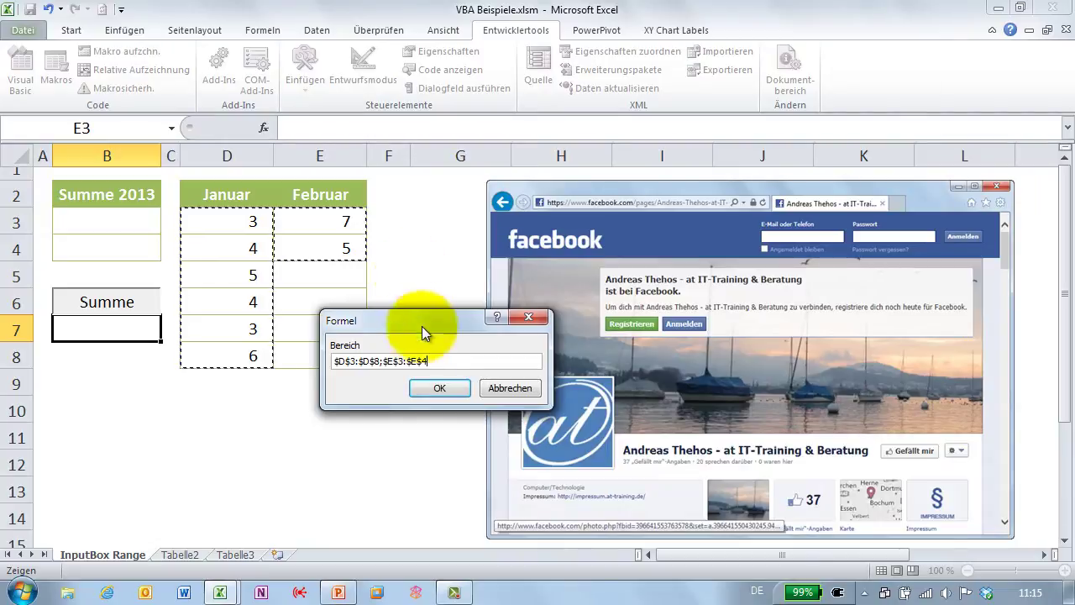
pyautogui.click(437, 387)
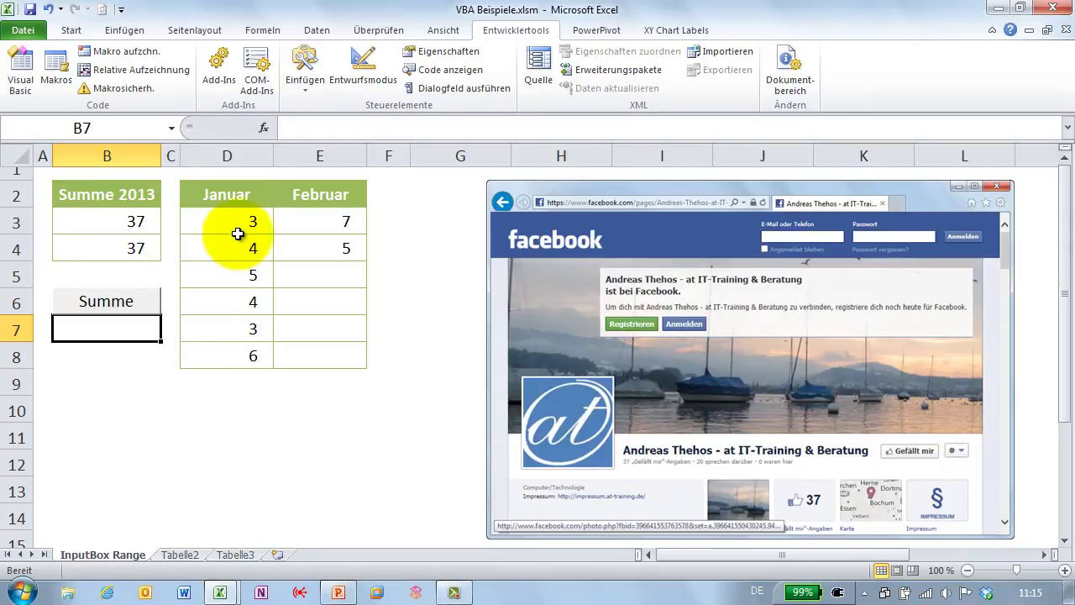
# Check the D3:E8 status-bar sum against B3's 37 and B4's SUMME formula.
pyautogui.moveTo(252, 225); pyautogui.dragTo(368, 370)
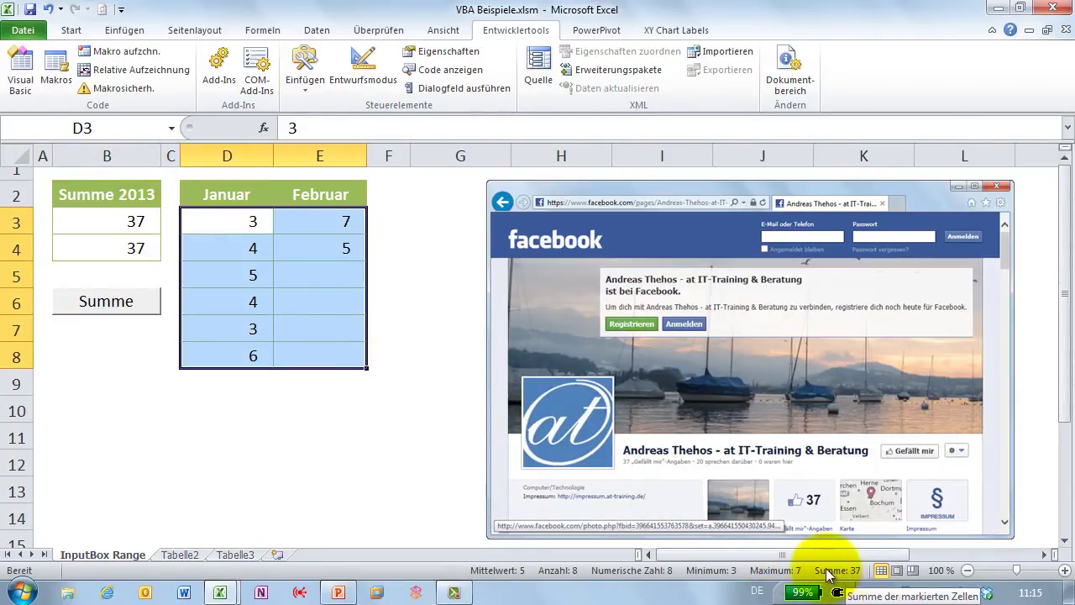
pyautogui.click(128, 225)
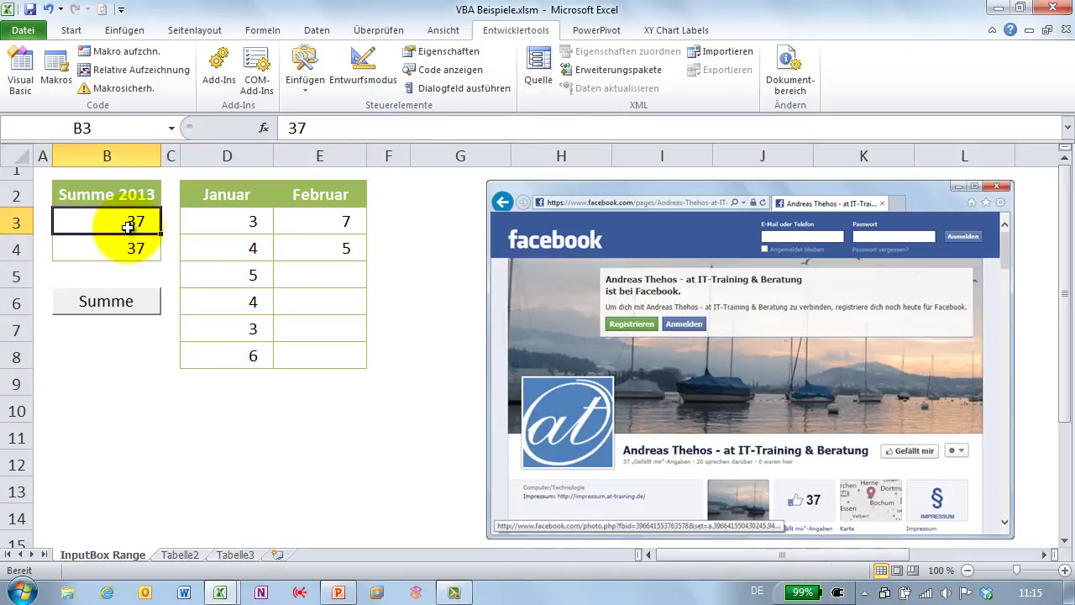
pyautogui.click(124, 248)
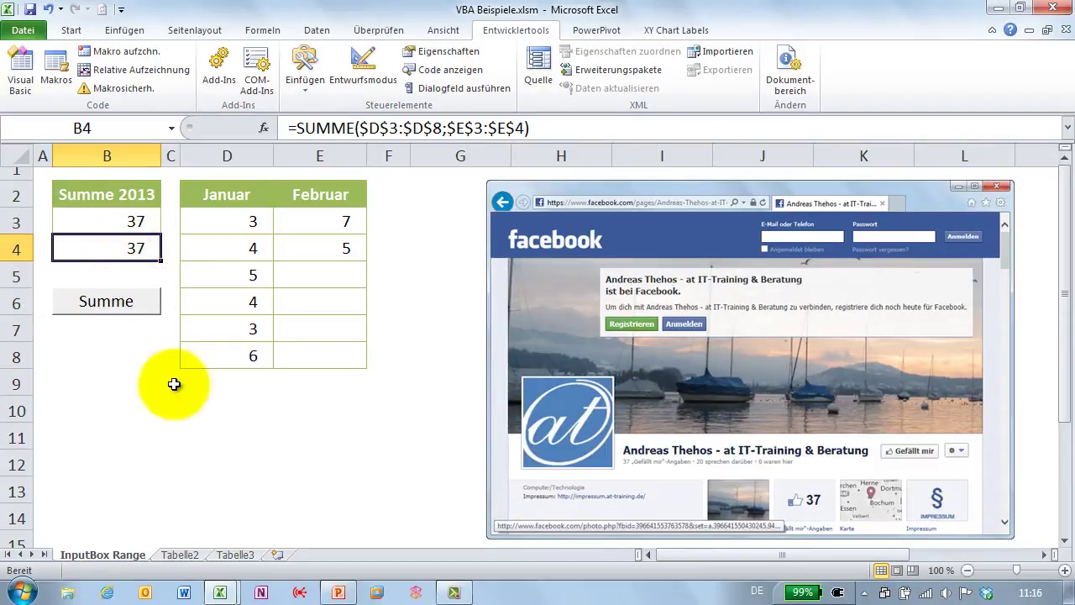
pyautogui.moveTo(219, 592)
pyautogui.click(299, 522)
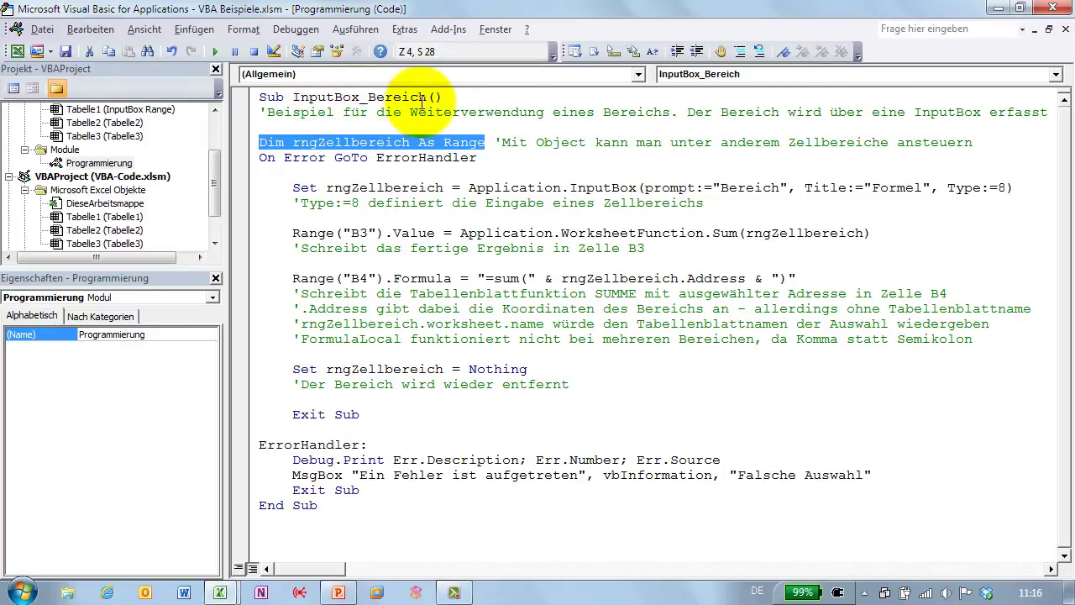
pyautogui.moveTo(442, 98); pyautogui.dragTo(250, 99)
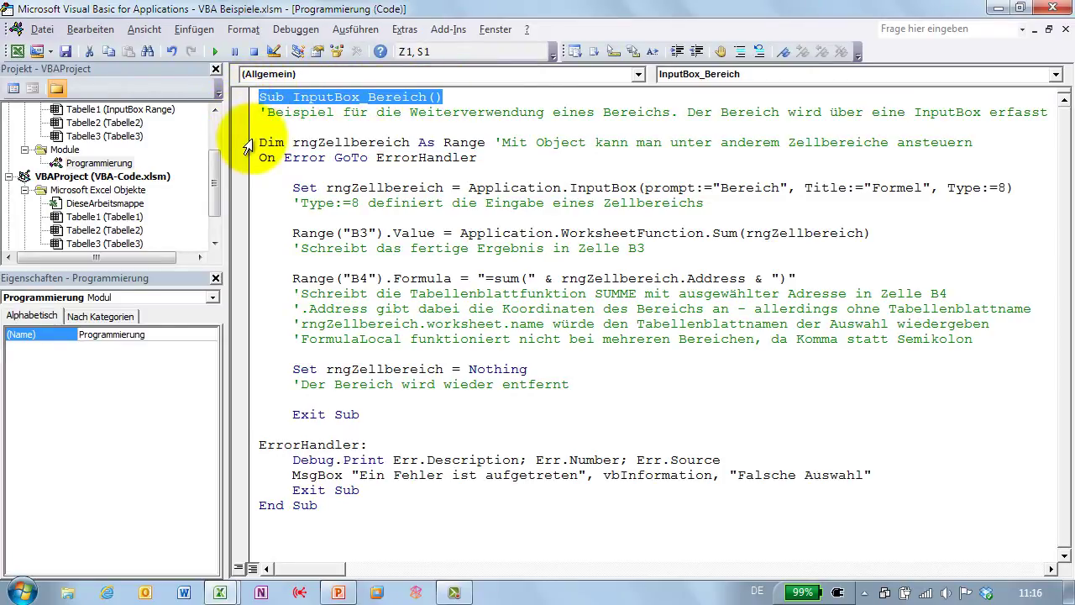
pyautogui.moveTo(318, 505); pyautogui.dragTo(245, 508)
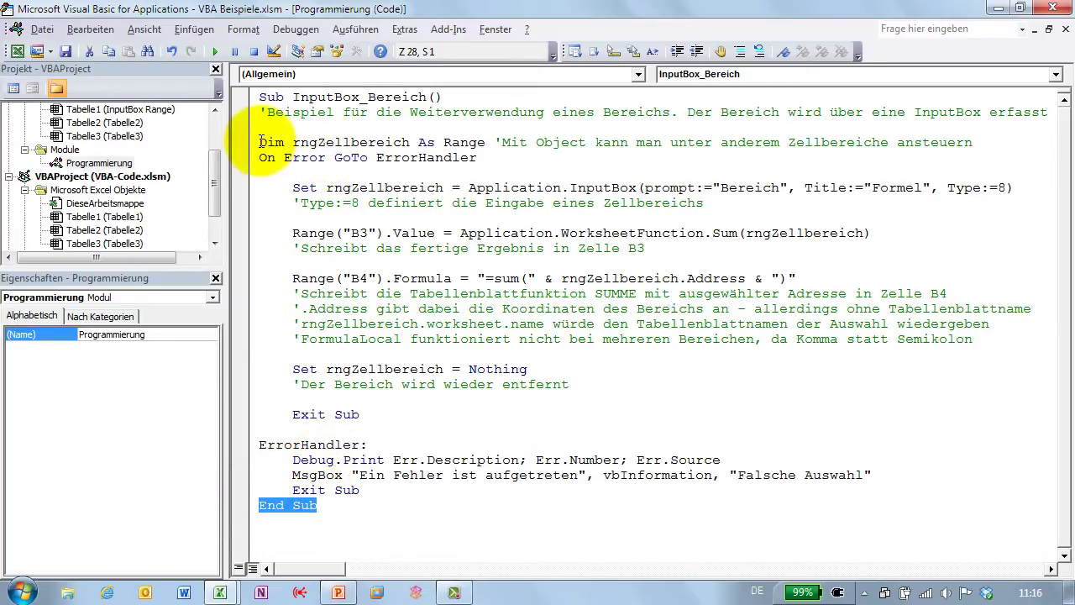
pyautogui.moveTo(260, 141); pyautogui.dragTo(485, 142)
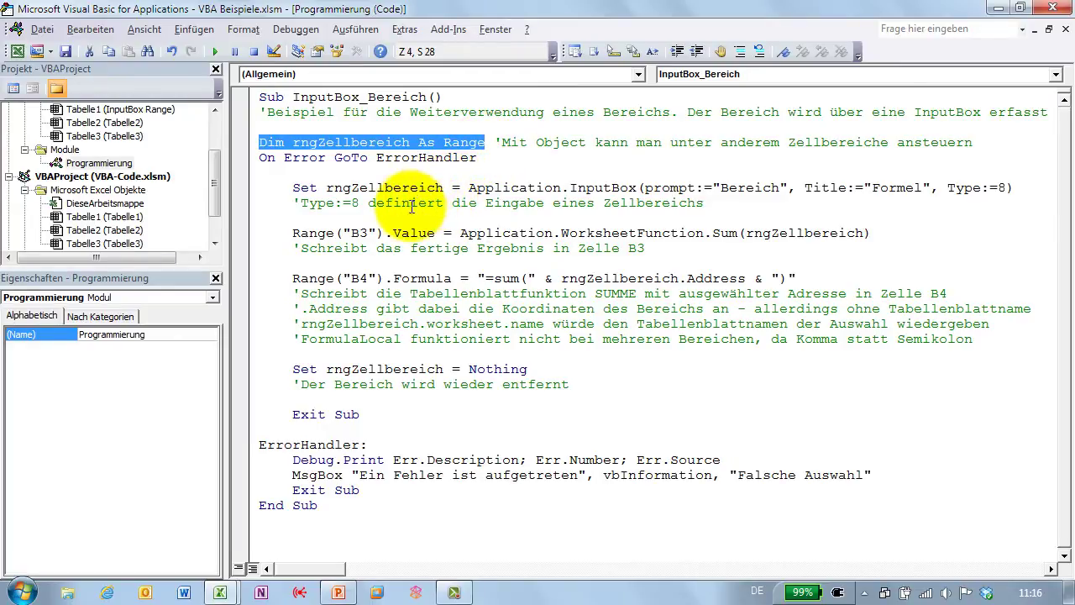
pyautogui.moveTo(260, 157); pyautogui.dragTo(461, 160)
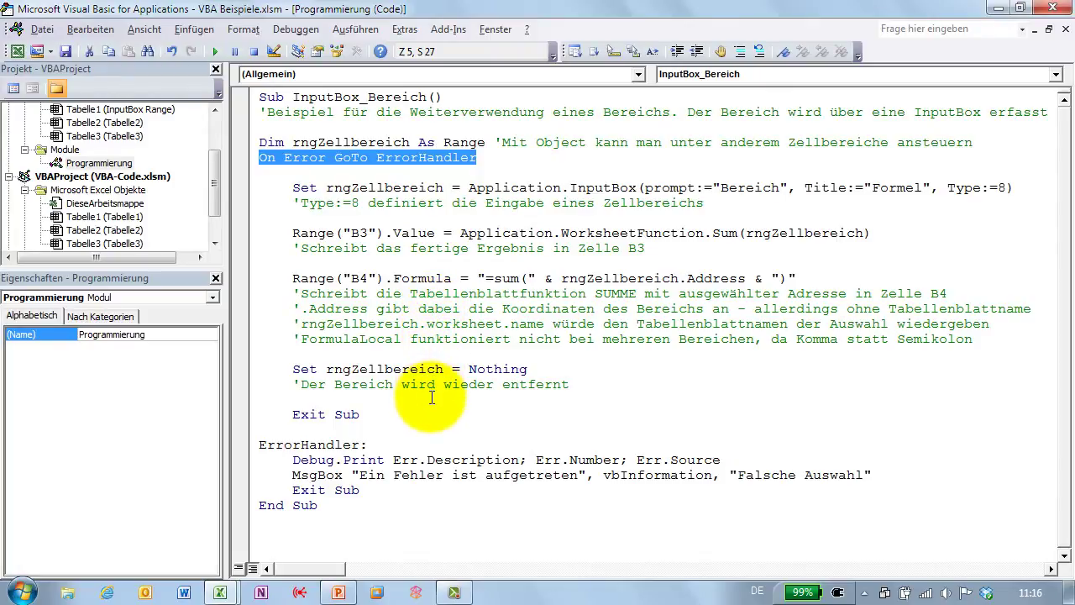
pyautogui.moveTo(368, 444)
pyautogui.mouseDown()
pyautogui.moveTo(291, 462)
pyautogui.moveTo(381, 461)
pyautogui.mouseUp()
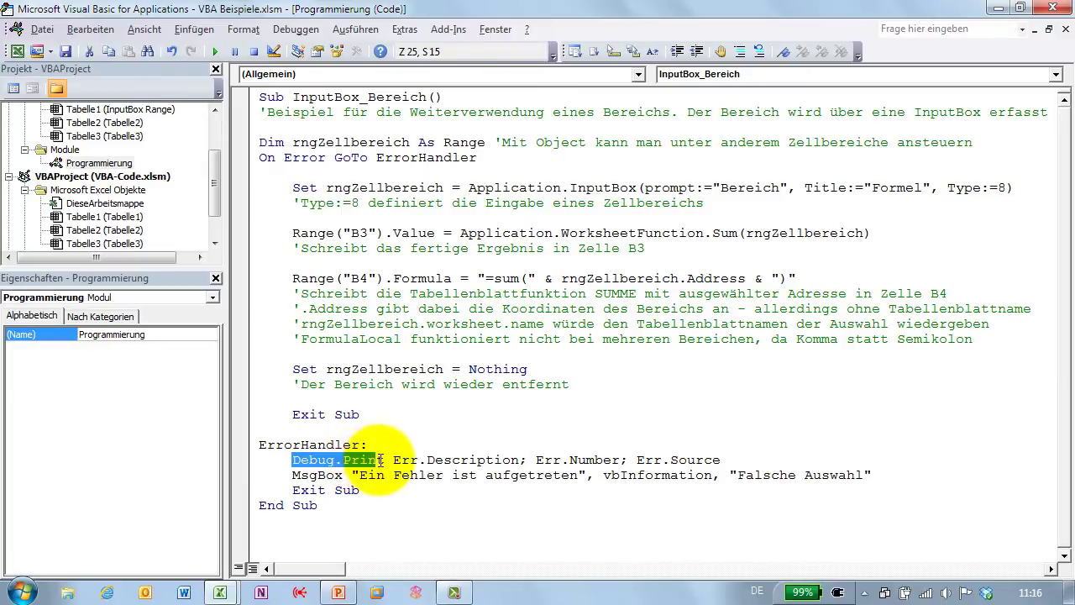
pyautogui.moveTo(392, 460); pyautogui.dragTo(721, 461)
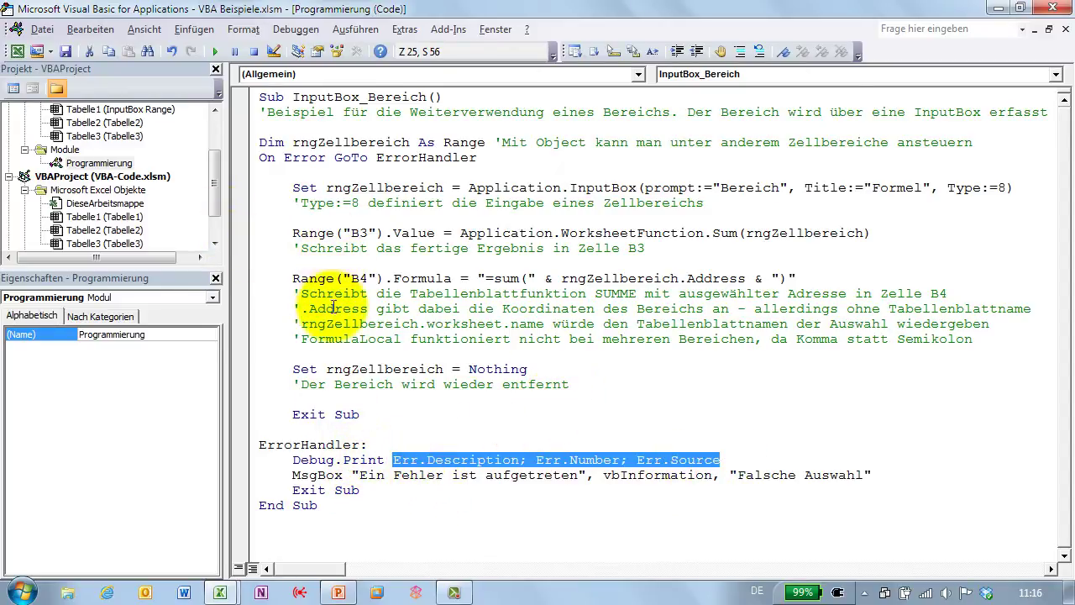
pyautogui.moveTo(359, 415); pyautogui.dragTo(263, 409)
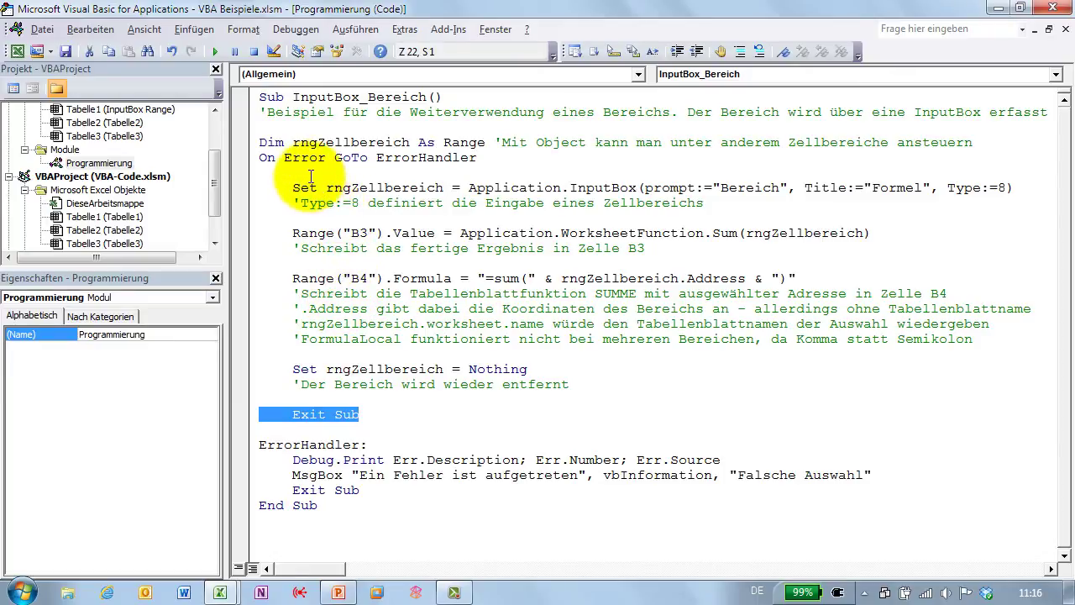
pyautogui.click(311, 144)
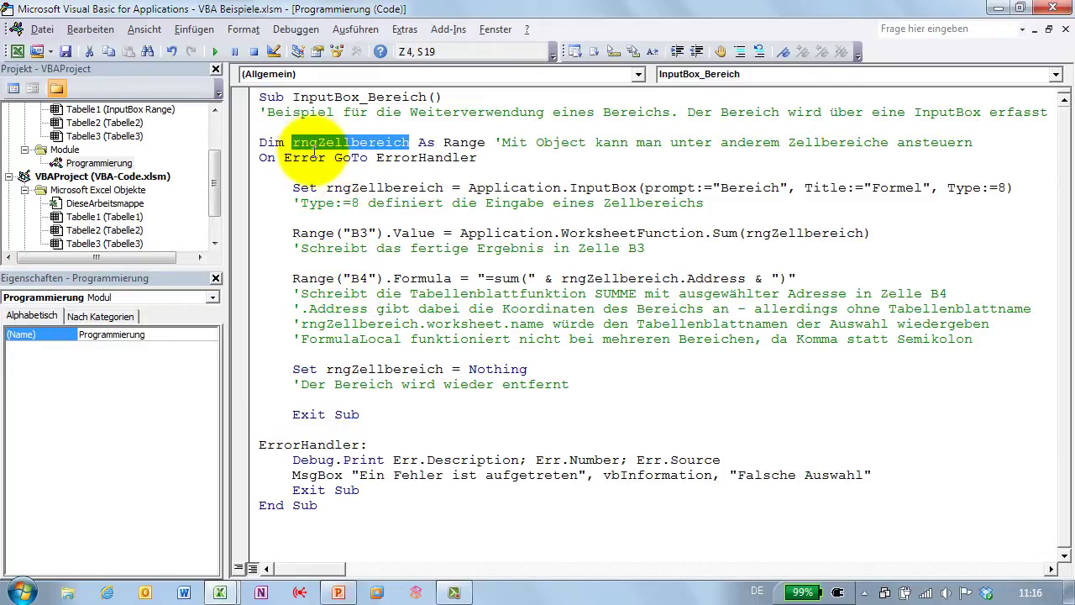
pyautogui.doubleClick(304, 187)
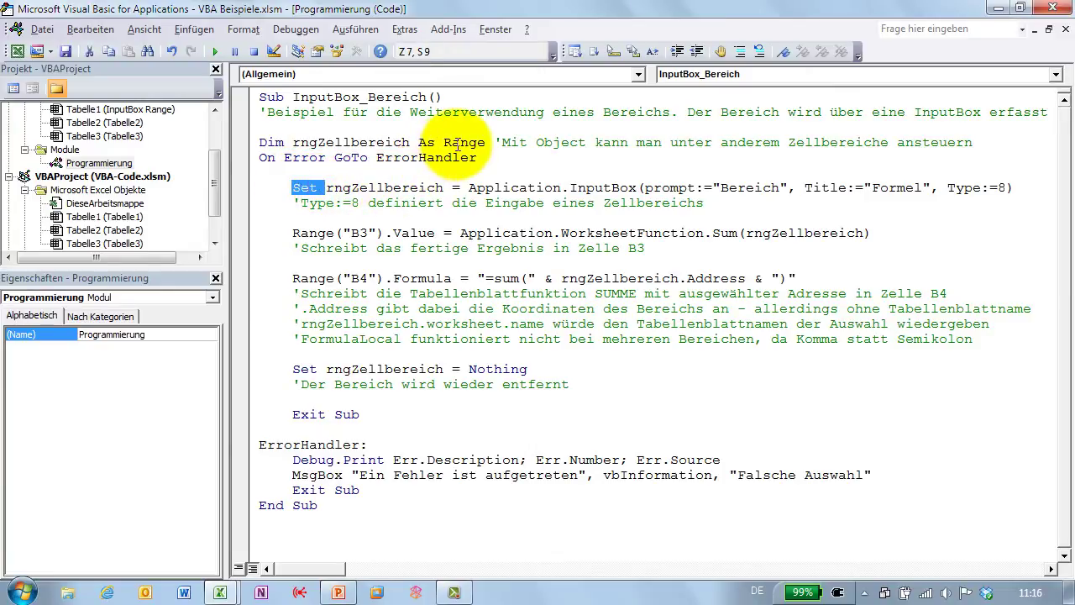
# Remove Set, run the macro on D3:D4 to show the error, then restore Set.
pyautogui.press('Delete')
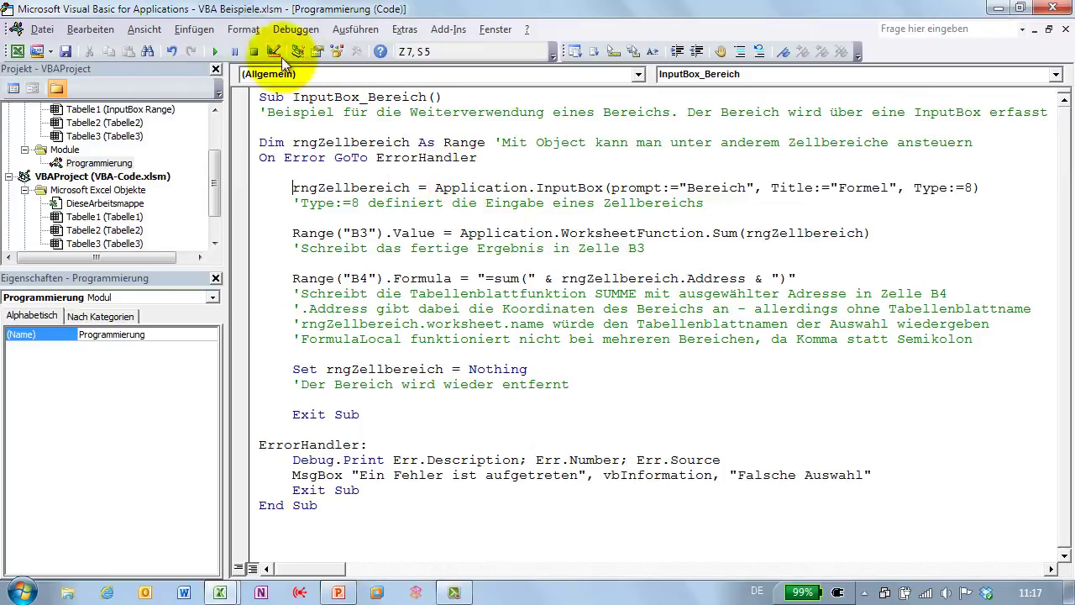
pyautogui.click(218, 57)
pyautogui.moveTo(228, 224); pyautogui.dragTo(288, 344)
pyautogui.click(430, 390)
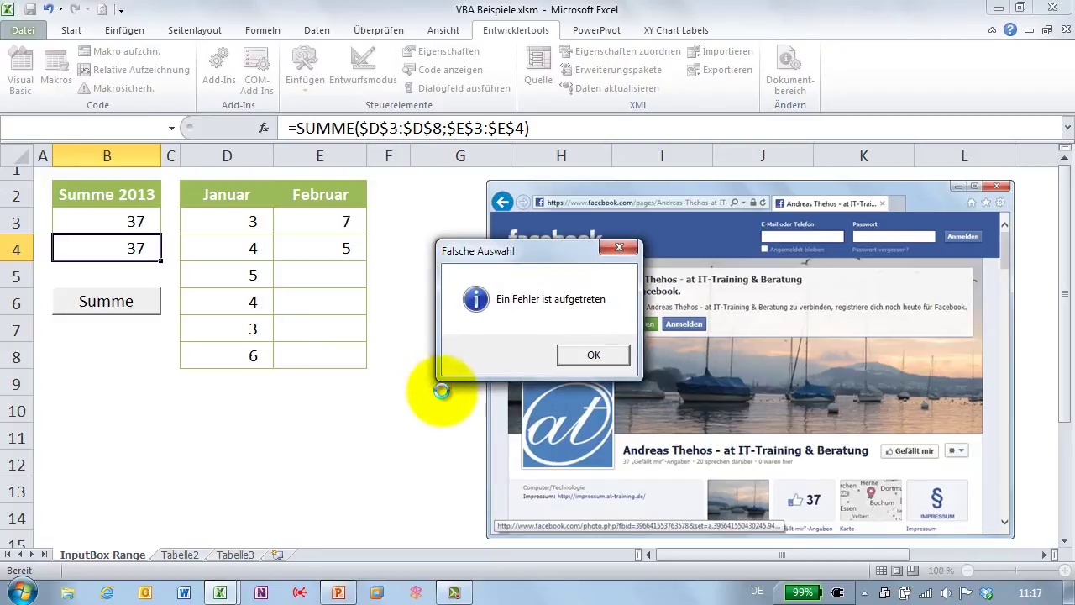
pyautogui.click(584, 360)
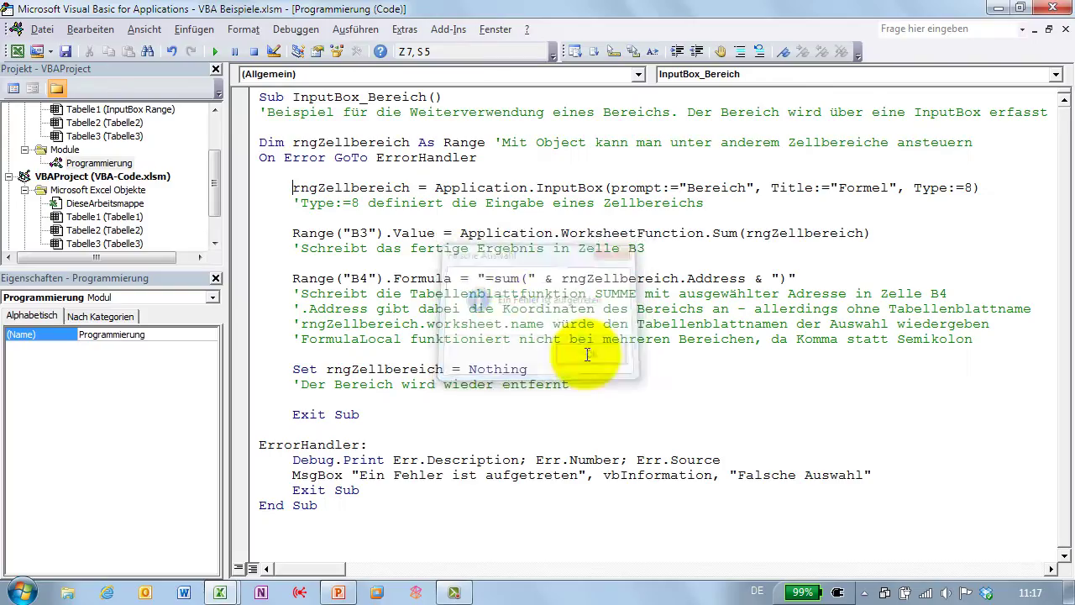
pyautogui.write('st')
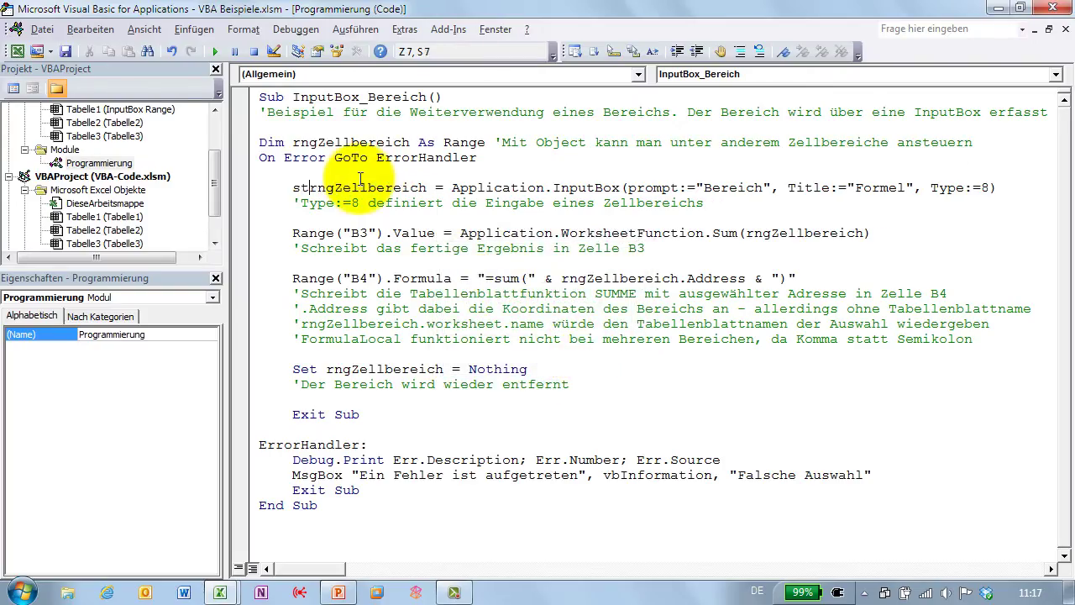
pyautogui.write('t')
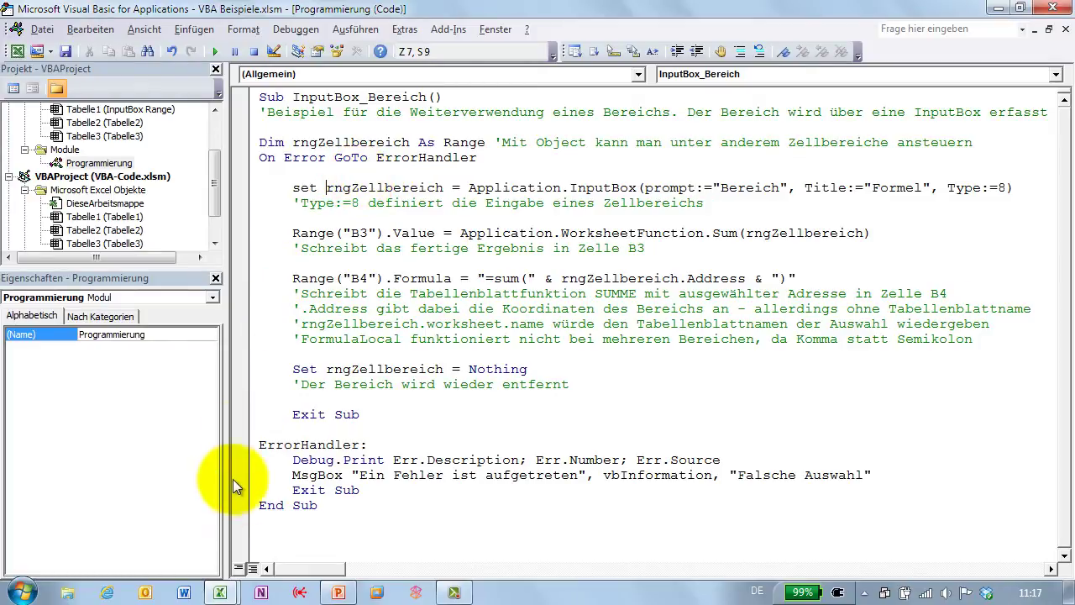
pyautogui.moveTo(219, 592)
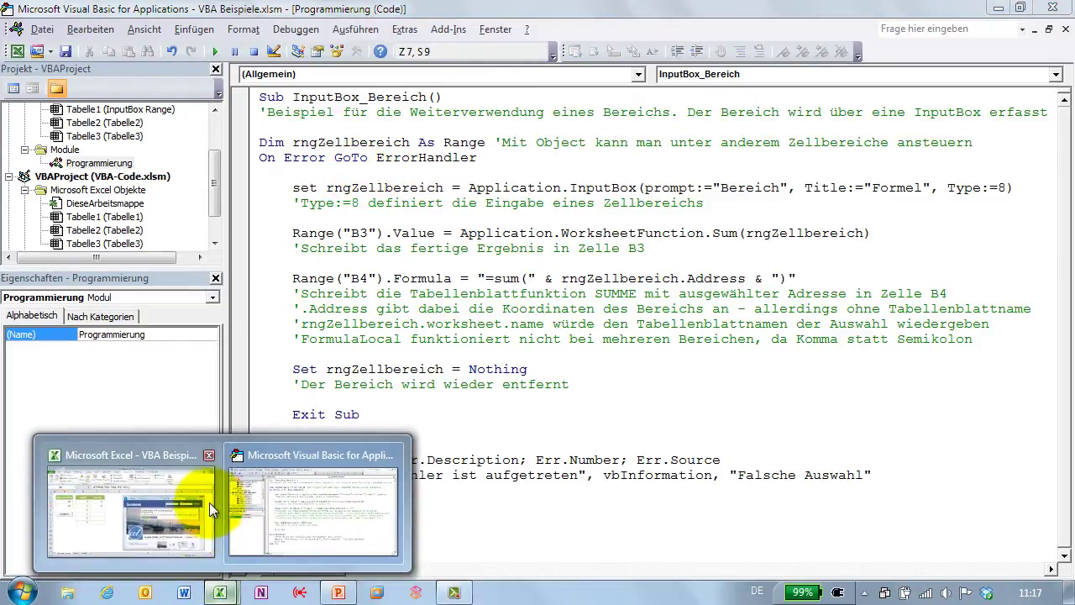
# Run Summe on D3:E8 so B4 gets =SUMME($D$3:$E$8) showing 37.
pyautogui.click(210, 503)
pyautogui.click(125, 300)
pyautogui.moveTo(252, 221); pyautogui.dragTo(315, 351)
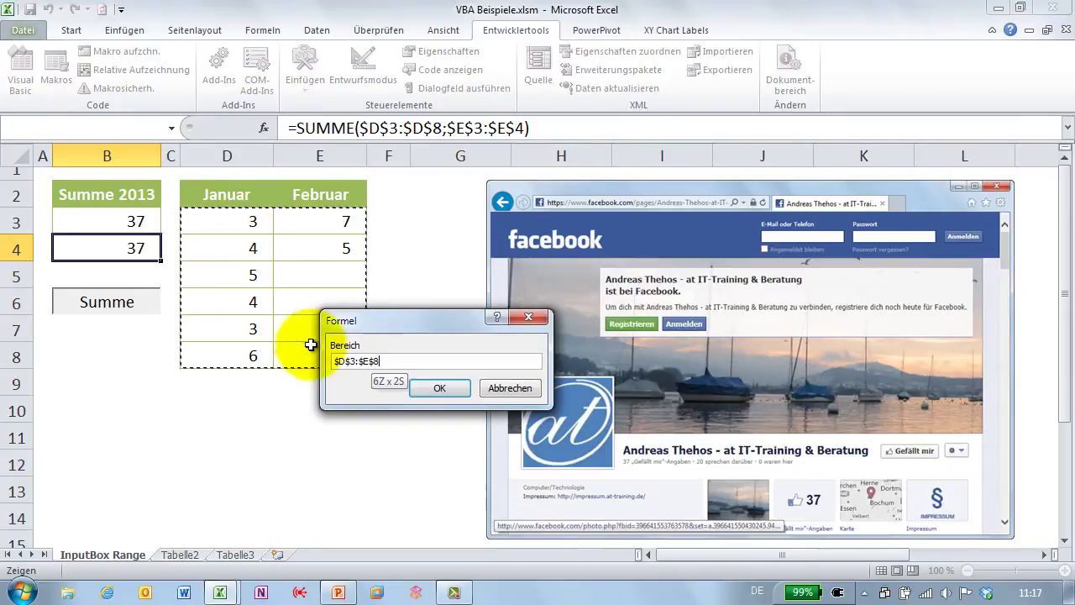
pyautogui.click(440, 389)
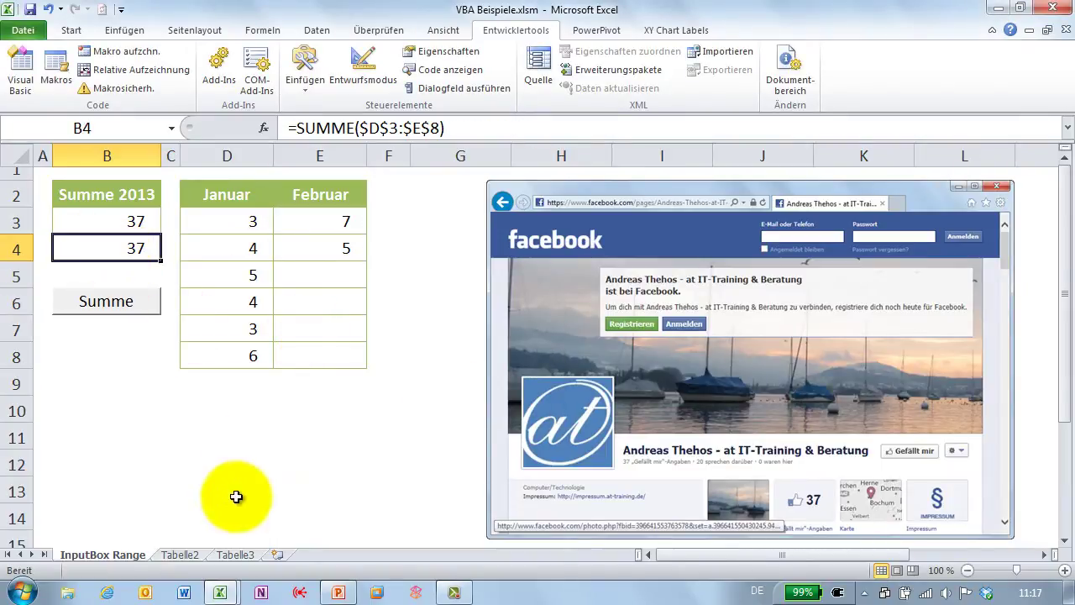
pyautogui.moveTo(219, 593)
pyautogui.click(356, 516)
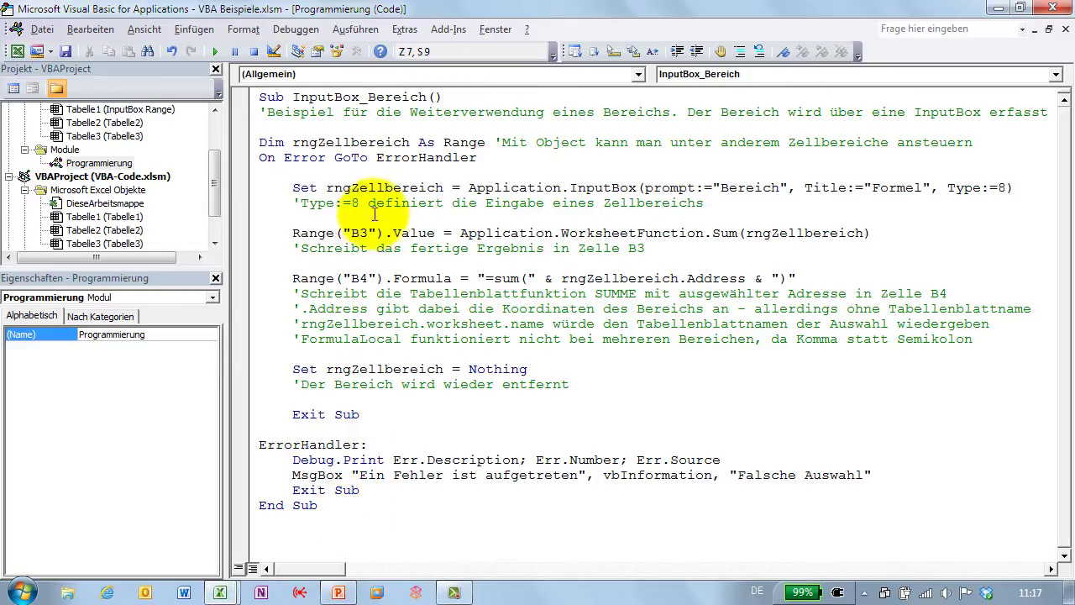
pyautogui.moveTo(467, 187); pyautogui.dragTo(778, 191)
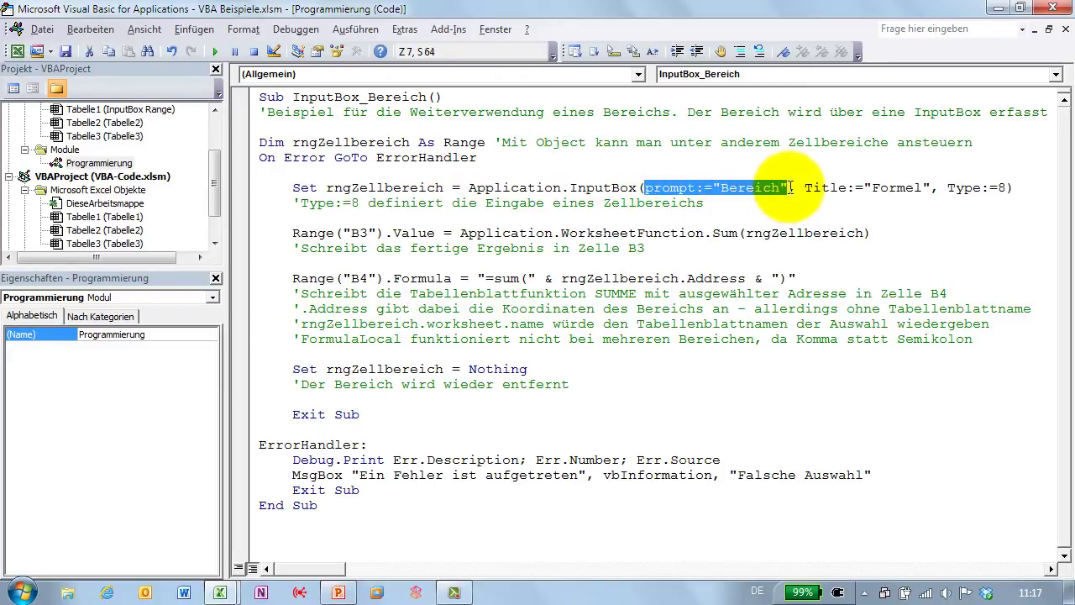
pyautogui.moveTo(794, 176); pyautogui.dragTo(882, 189)
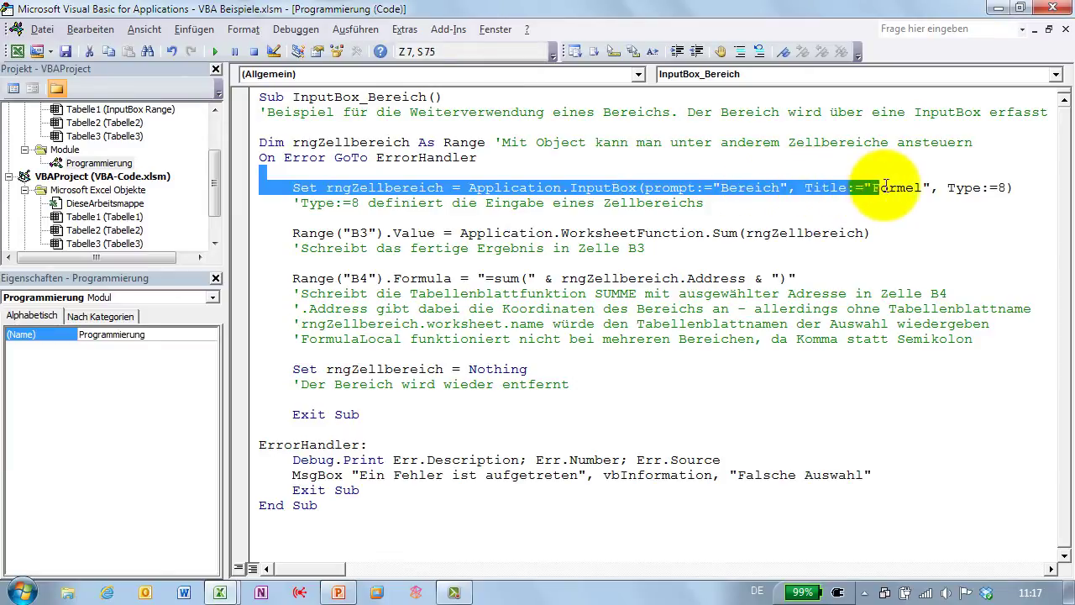
pyautogui.click(857, 187)
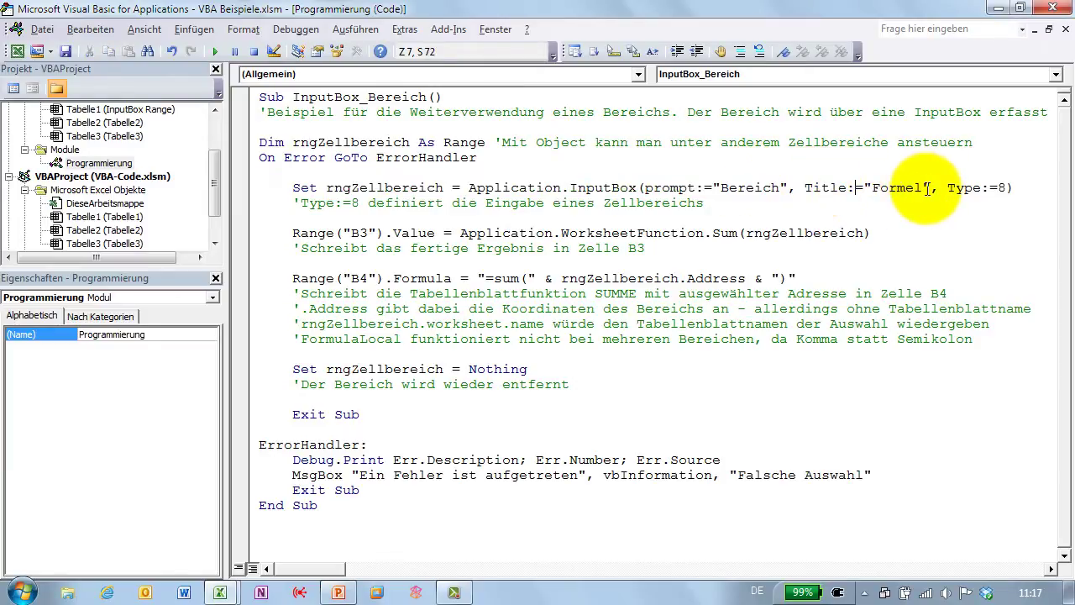
pyautogui.moveTo(948, 188); pyautogui.dragTo(1006, 188)
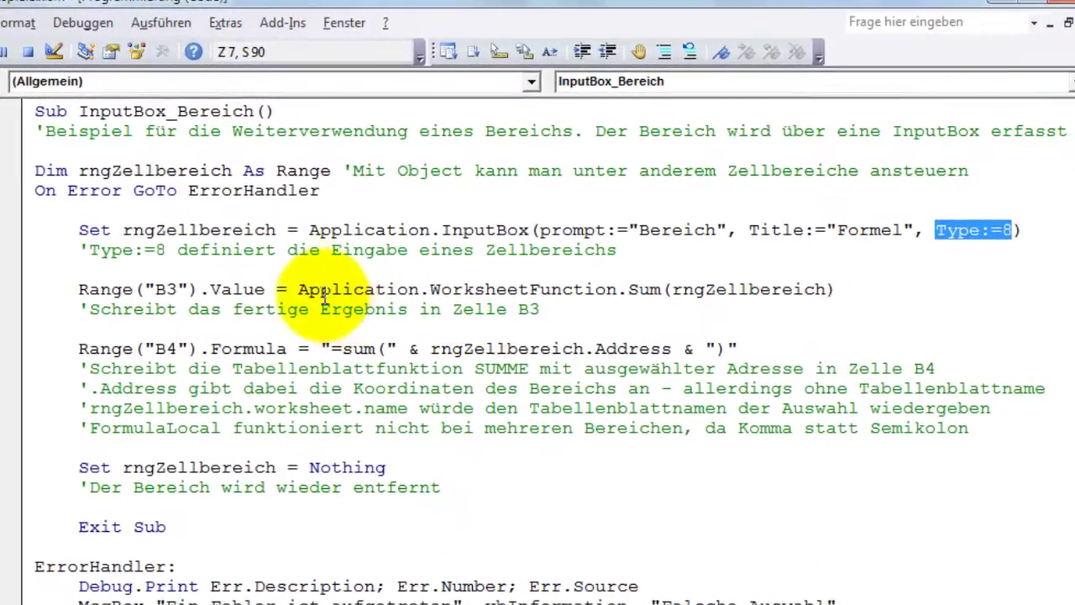
pyautogui.moveTo(75, 289); pyautogui.dragTo(267, 289)
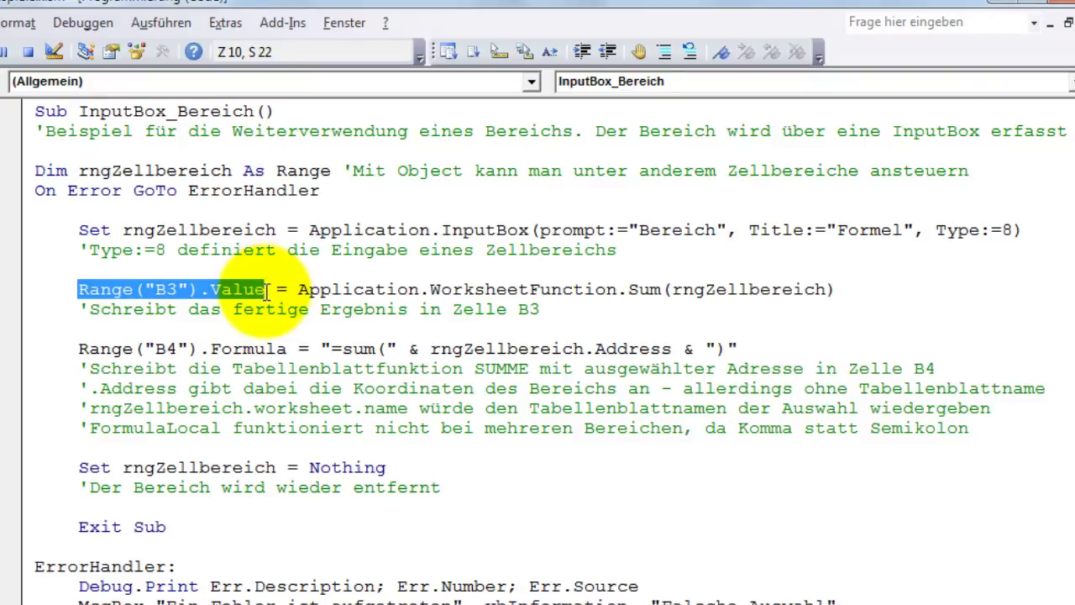
pyautogui.moveTo(299, 294); pyautogui.dragTo(526, 289)
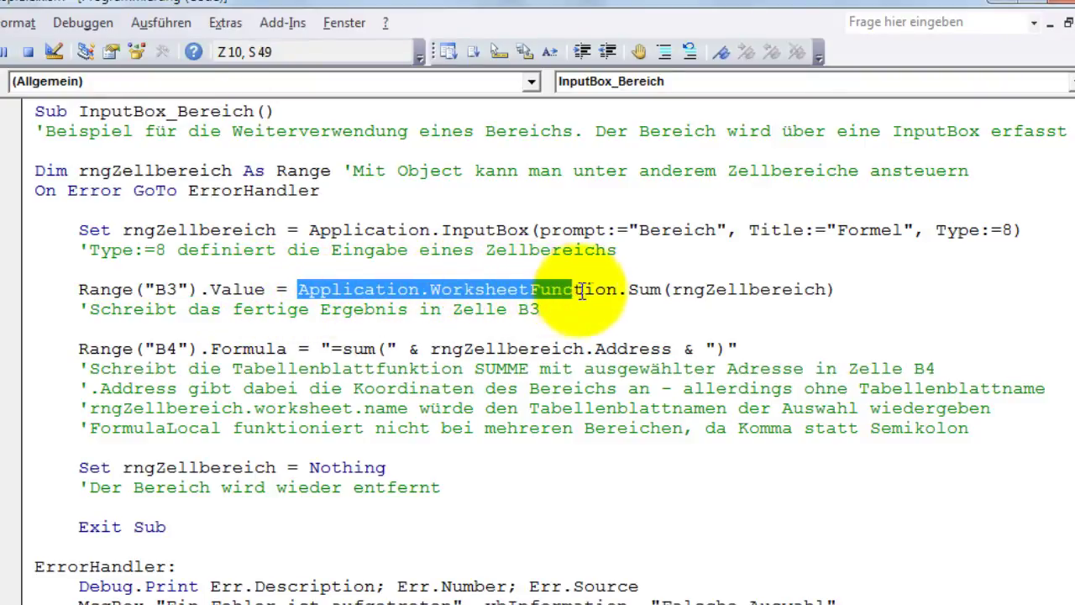
pyautogui.moveTo(526, 288); pyautogui.dragTo(661, 289)
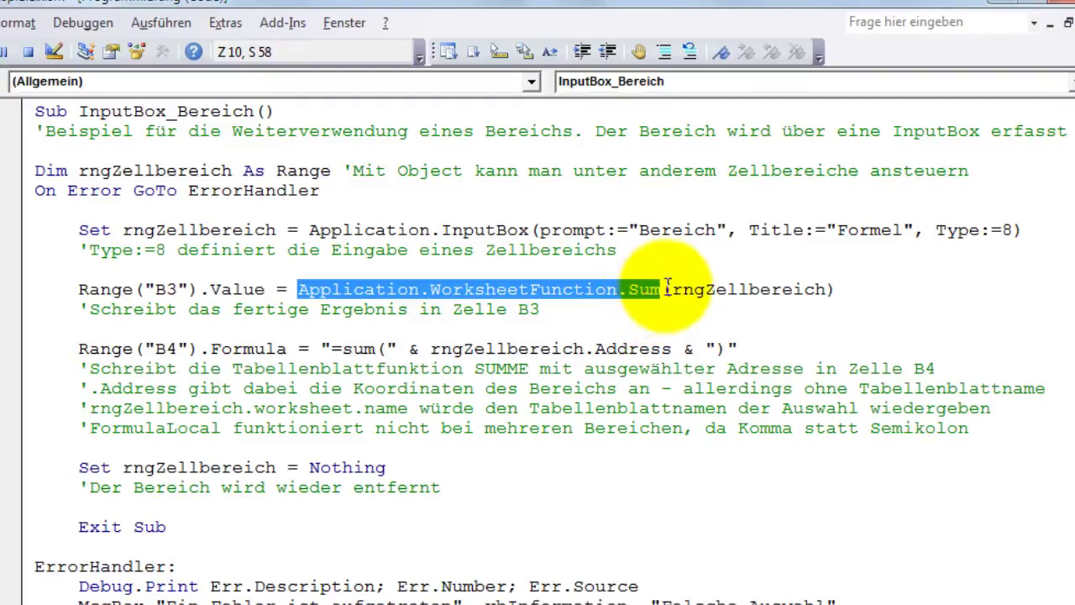
pyautogui.moveTo(673, 289); pyautogui.dragTo(827, 291)
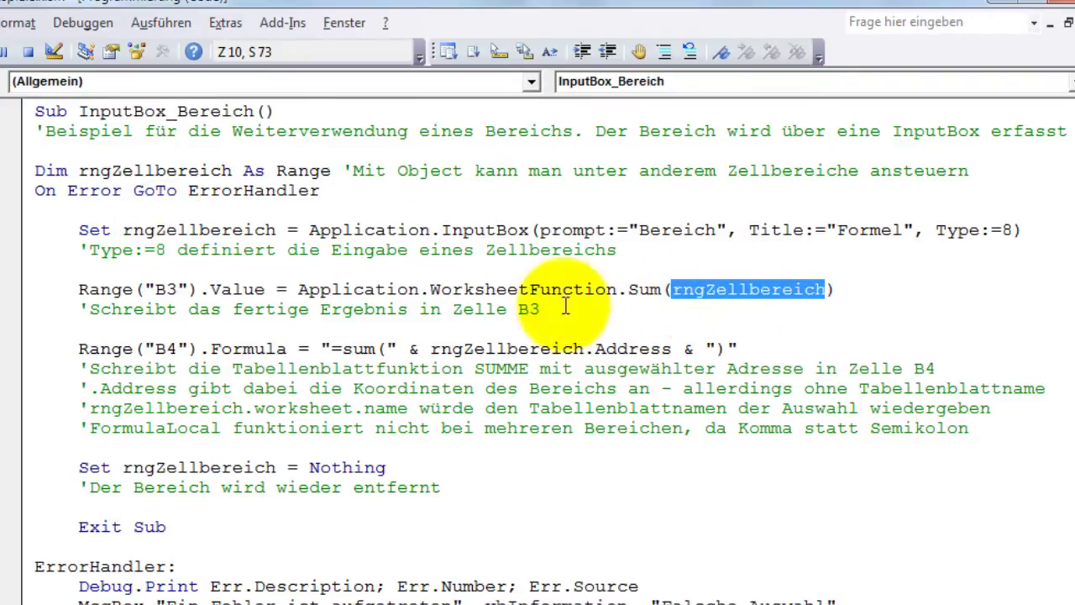
pyautogui.moveTo(79, 351); pyautogui.dragTo(369, 348)
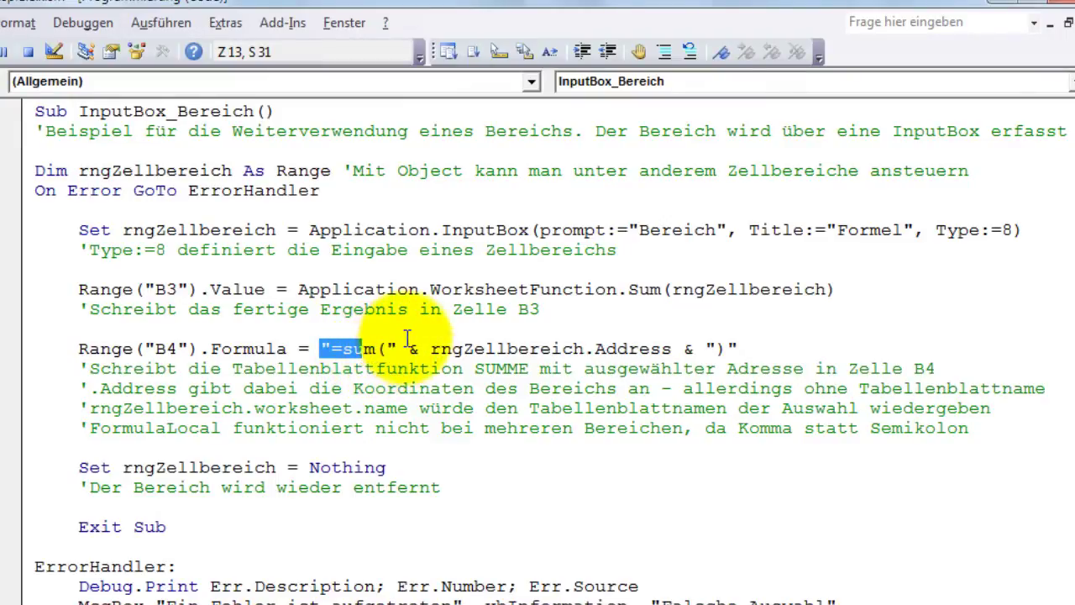
pyautogui.moveTo(429, 348); pyautogui.dragTo(682, 348)
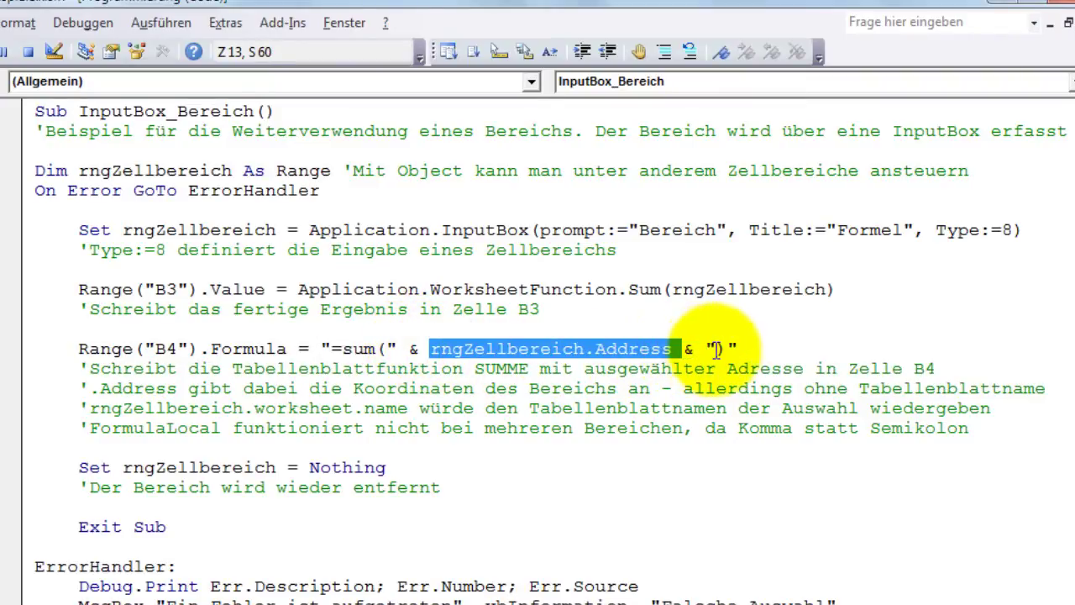
pyautogui.moveTo(715, 349); pyautogui.dragTo(736, 349)
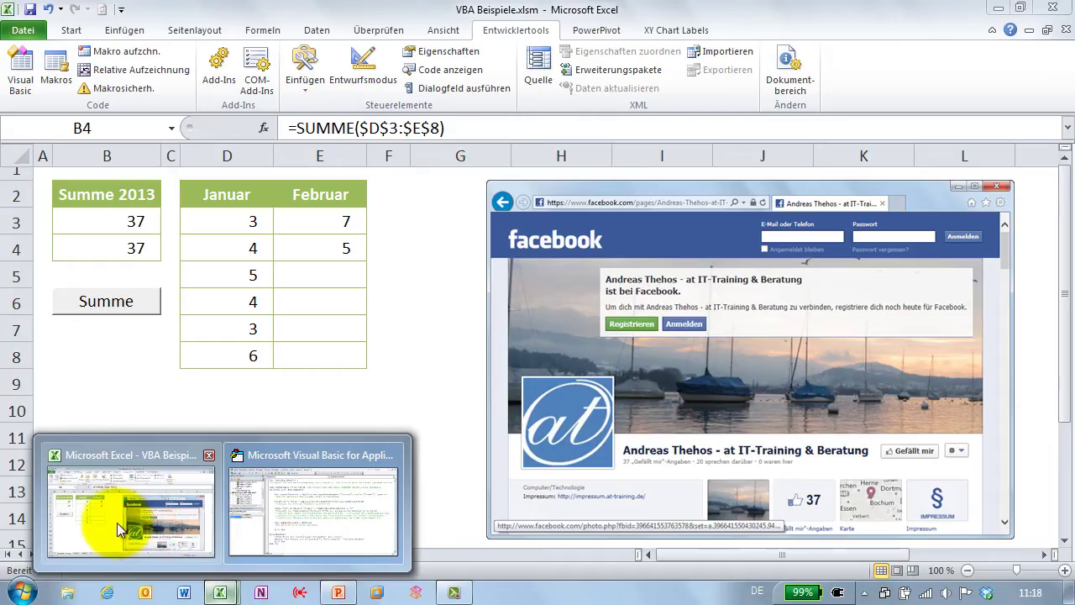
# Enter the values 3, 2 and 4 into B4:B6 on Tabelle2.
pyautogui.click(114, 522)
pyautogui.click(176, 553)
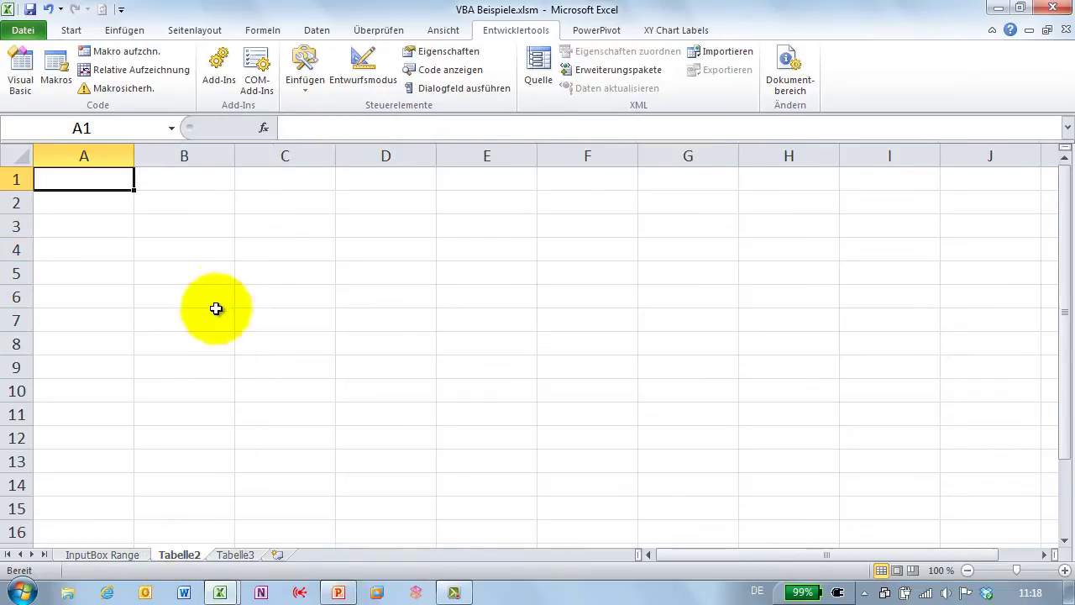
pyautogui.click(214, 253)
pyautogui.write('3')
pyautogui.press('Return')
pyautogui.write('2')
pyautogui.press('Return')
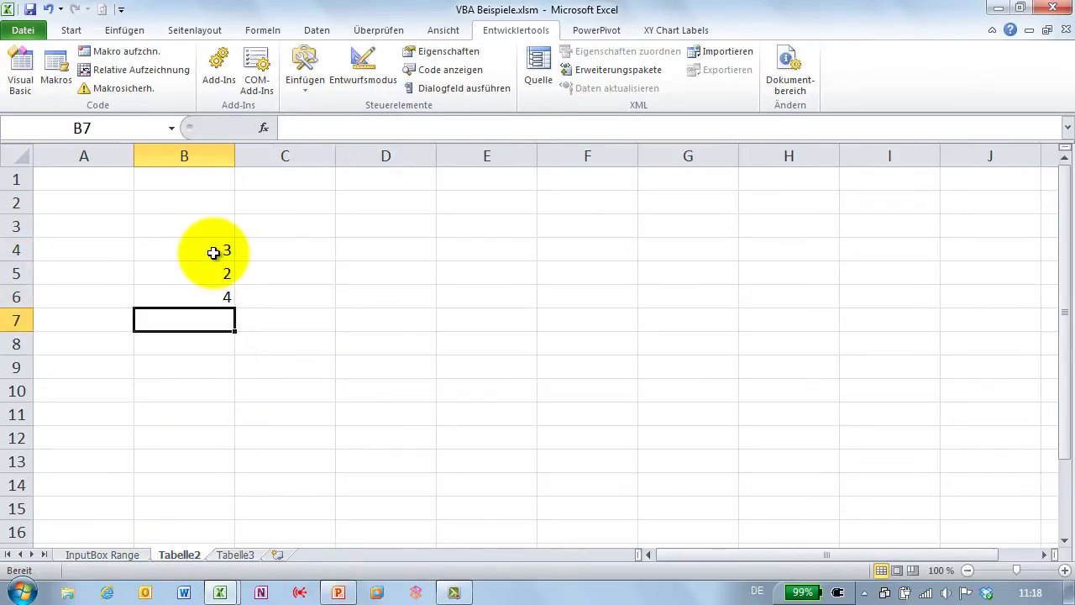
# Run Summe and select Tabelle2's B4:B6 as the range to sum.
pyautogui.click(101, 554)
pyautogui.click(102, 315)
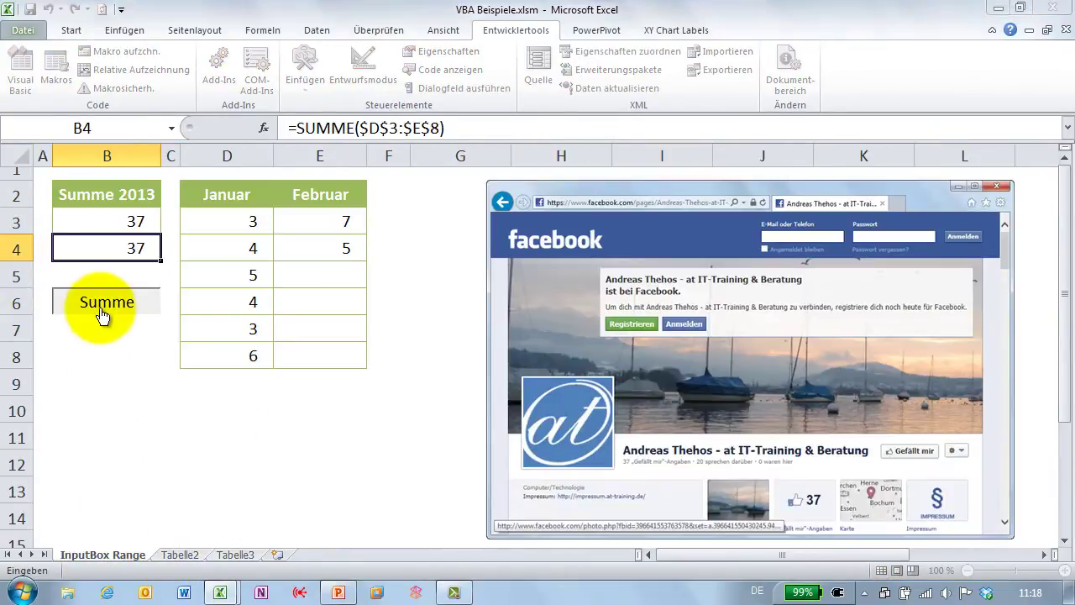
pyautogui.click(180, 555)
pyautogui.moveTo(211, 244); pyautogui.dragTo(205, 293)
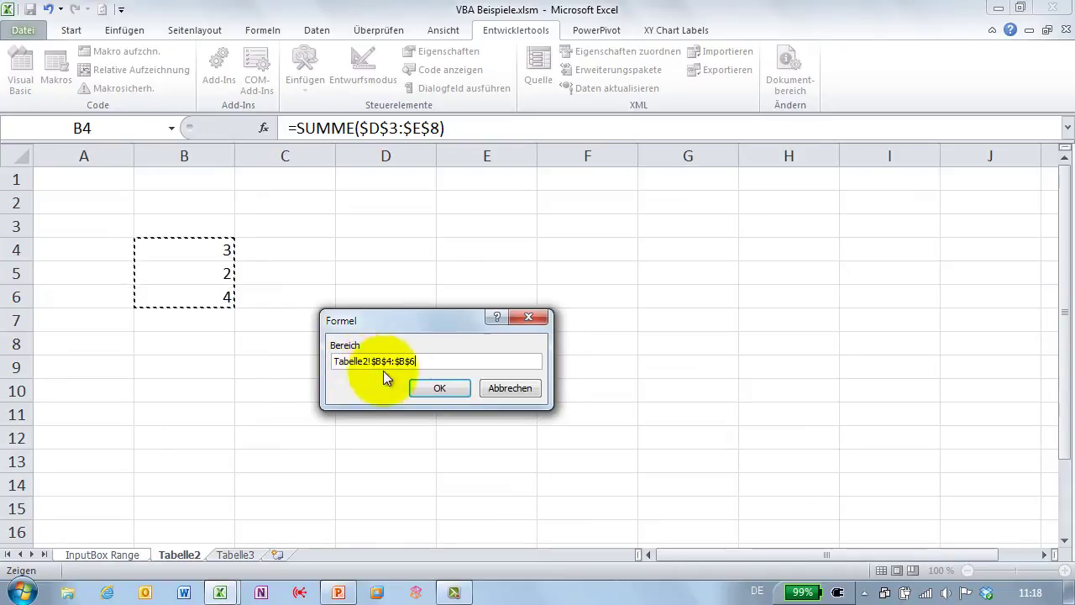
pyautogui.click(428, 386)
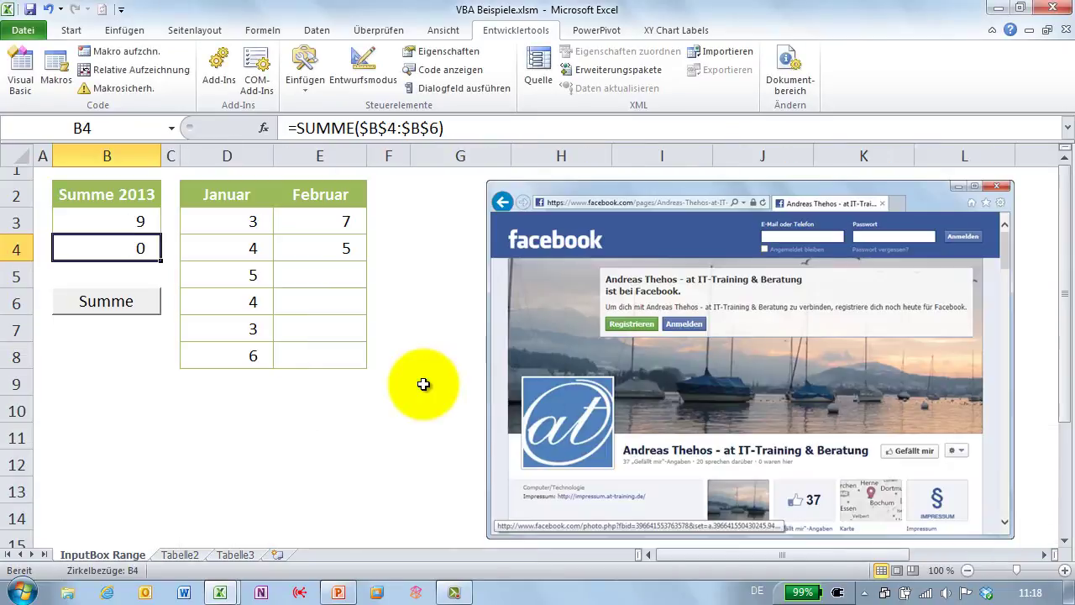
# Compare B3's total of 9 with Tabelle2's values and B4's formula showing 0.
pyautogui.click(125, 226)
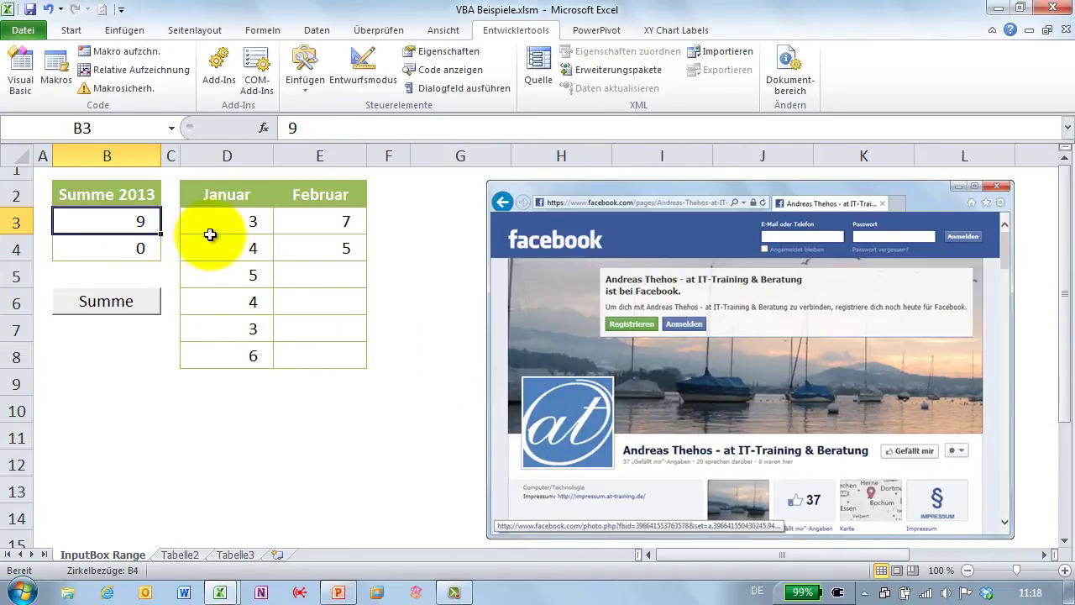
pyautogui.click(180, 554)
pyautogui.moveTo(191, 249); pyautogui.dragTo(201, 294)
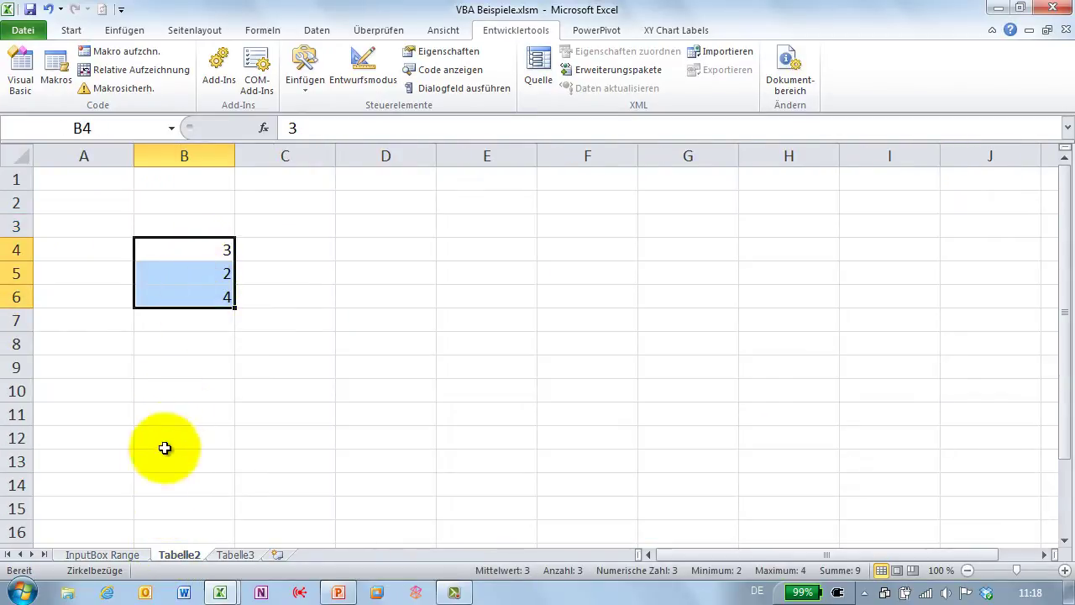
pyautogui.click(112, 550)
pyautogui.click(132, 248)
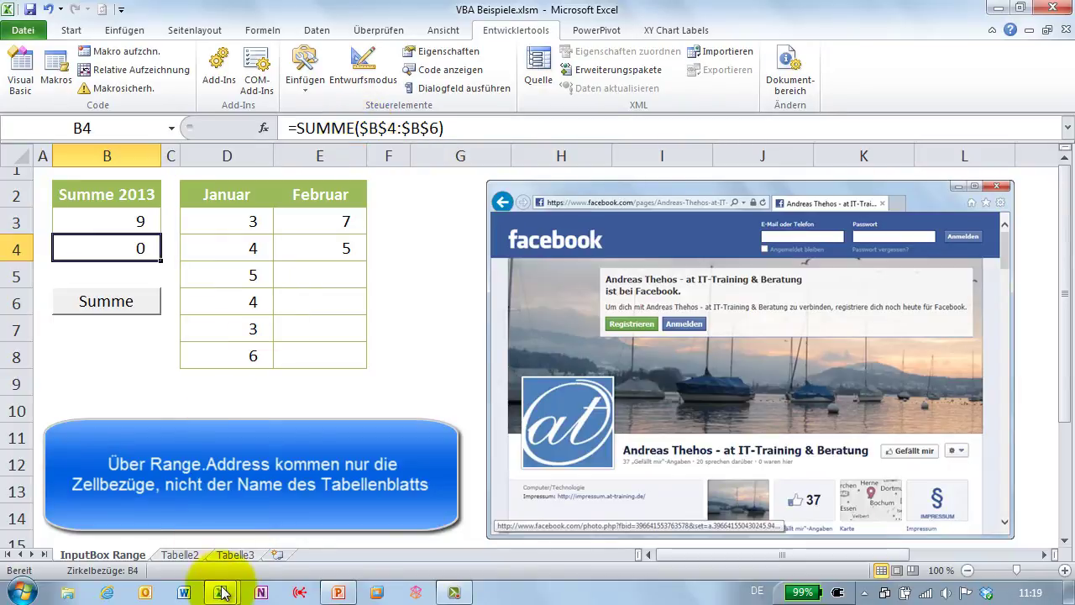
# Insert a new code line below the FormulaLocal comment.
pyautogui.click(256, 559)
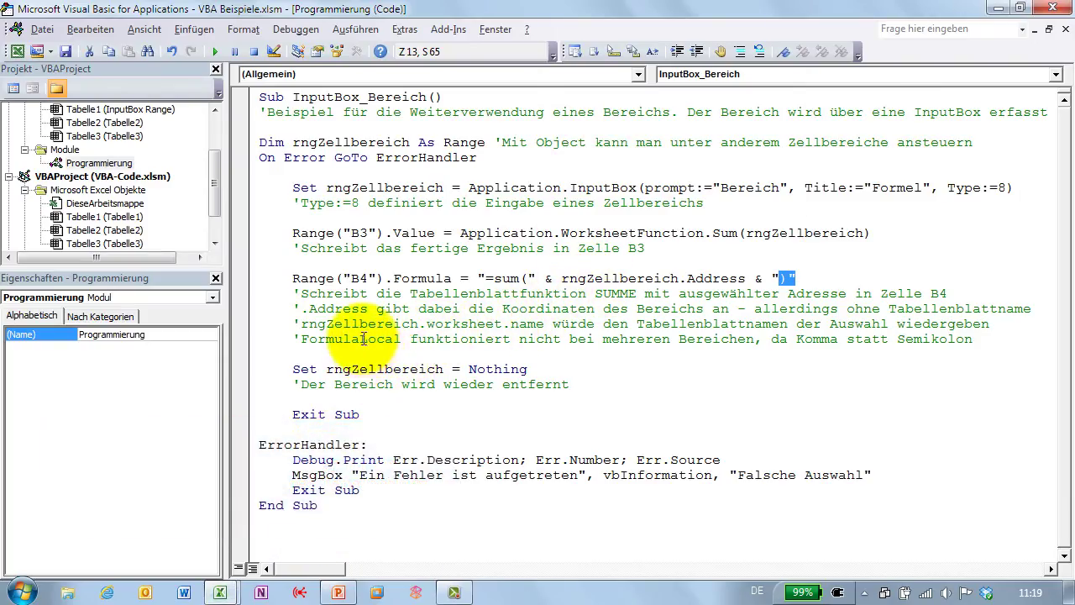
pyautogui.moveTo(301, 324); pyautogui.dragTo(543, 327)
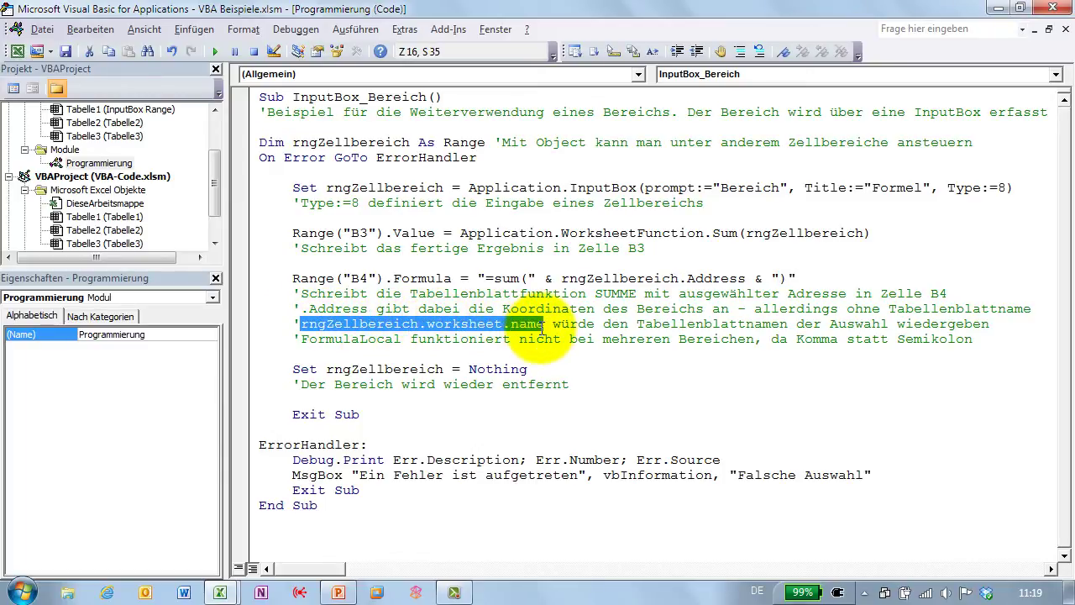
pyautogui.click(326, 353)
pyautogui.press('Return')
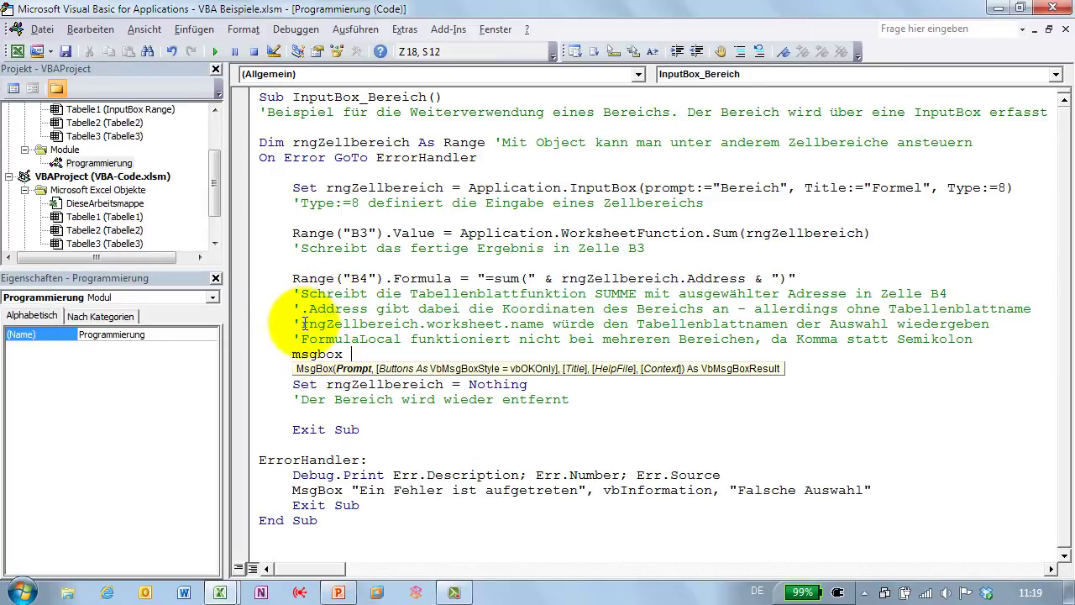
# Complete the line as MsgBox rngZellbereich.worksheet.name, copied from the comment.
pyautogui.moveTo(301, 324); pyautogui.dragTo(546, 328)
pyautogui.hotkey('ctrl', 'c')
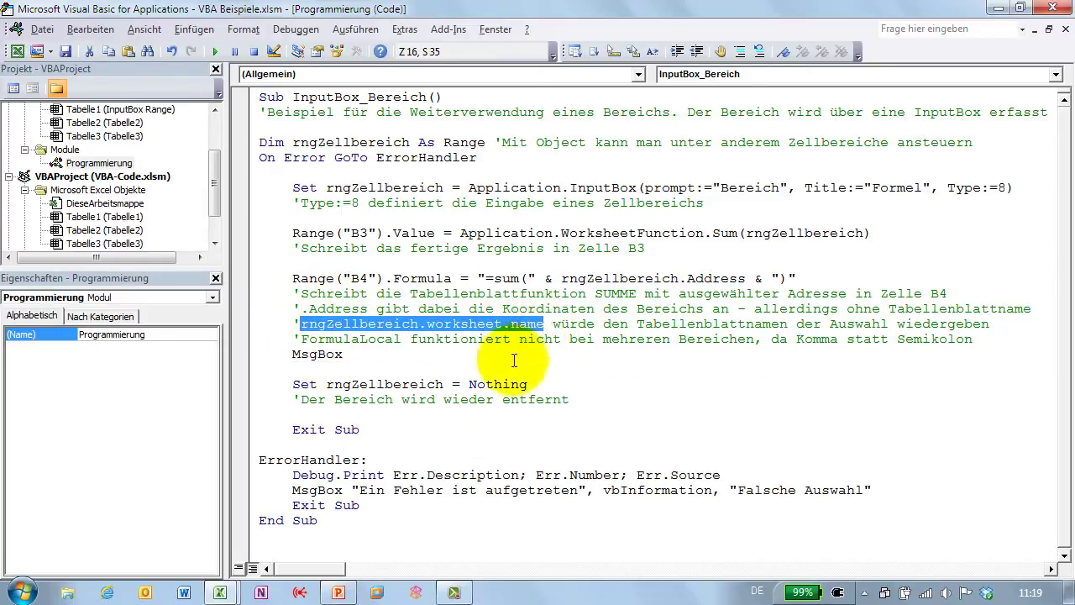
pyautogui.click(404, 355)
pyautogui.hotkey('ctrl', 'v')
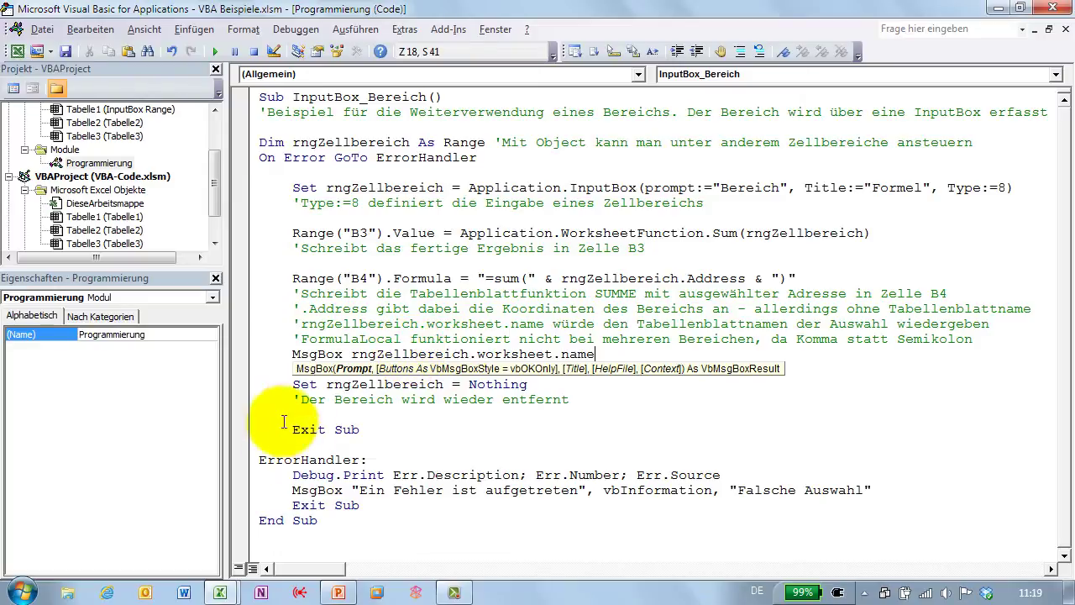
pyautogui.click(221, 591)
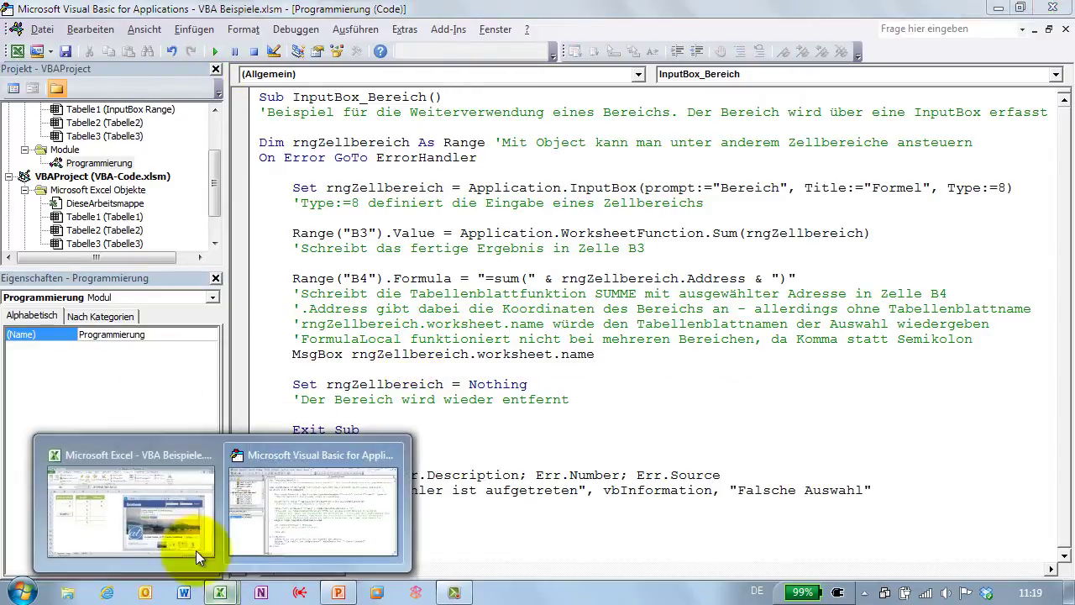
pyautogui.click(220, 565)
# Rerun Summe on Tabelle2's B4:B6 and close the message reporting Tabelle2.
pyautogui.click(99, 313)
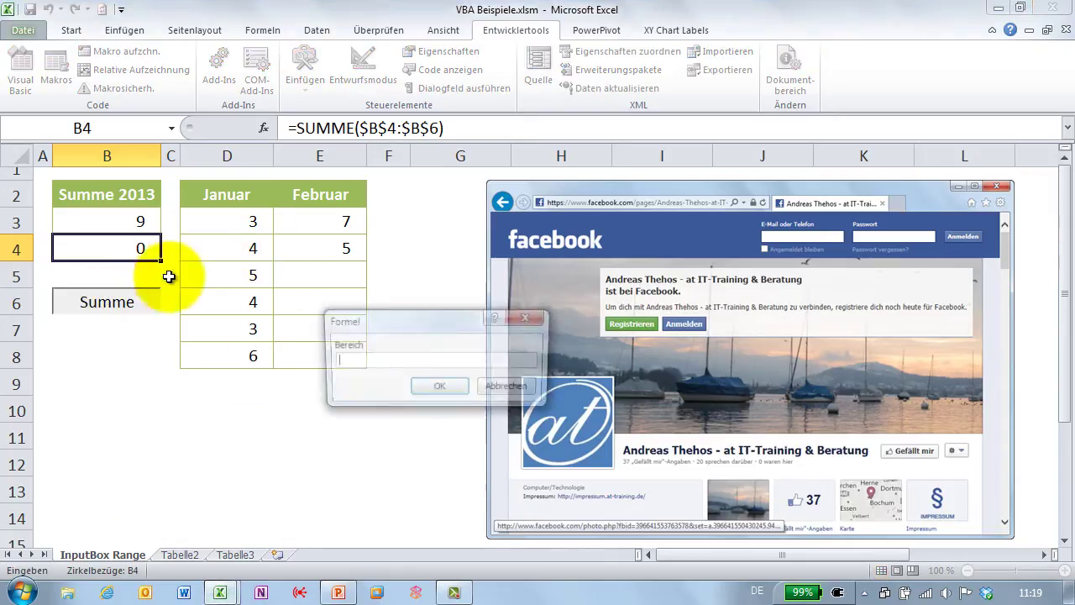
pyautogui.click(179, 555)
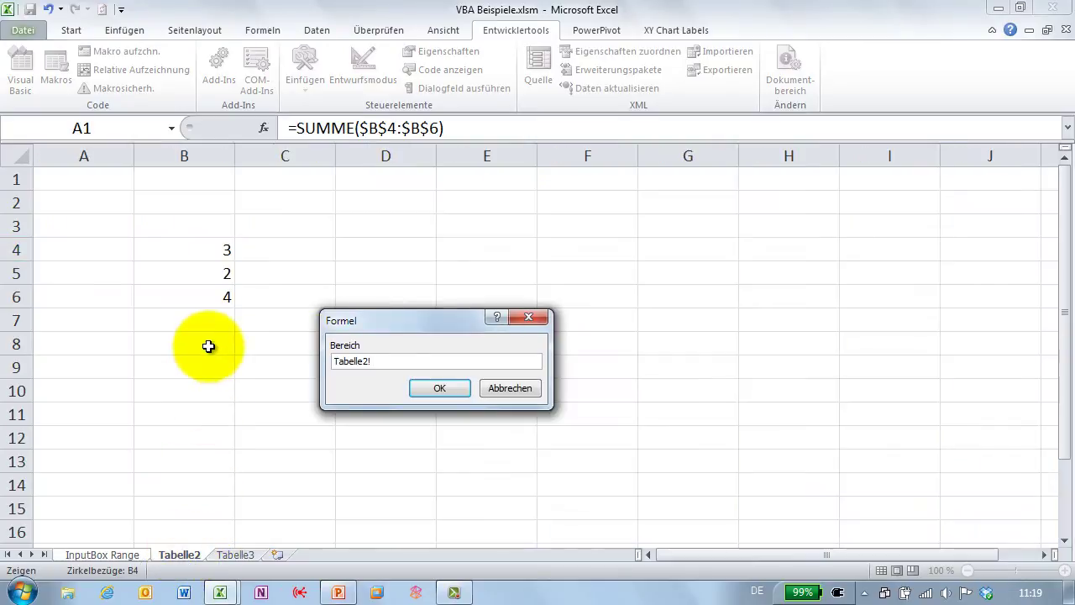
pyautogui.moveTo(201, 247); pyautogui.dragTo(204, 294)
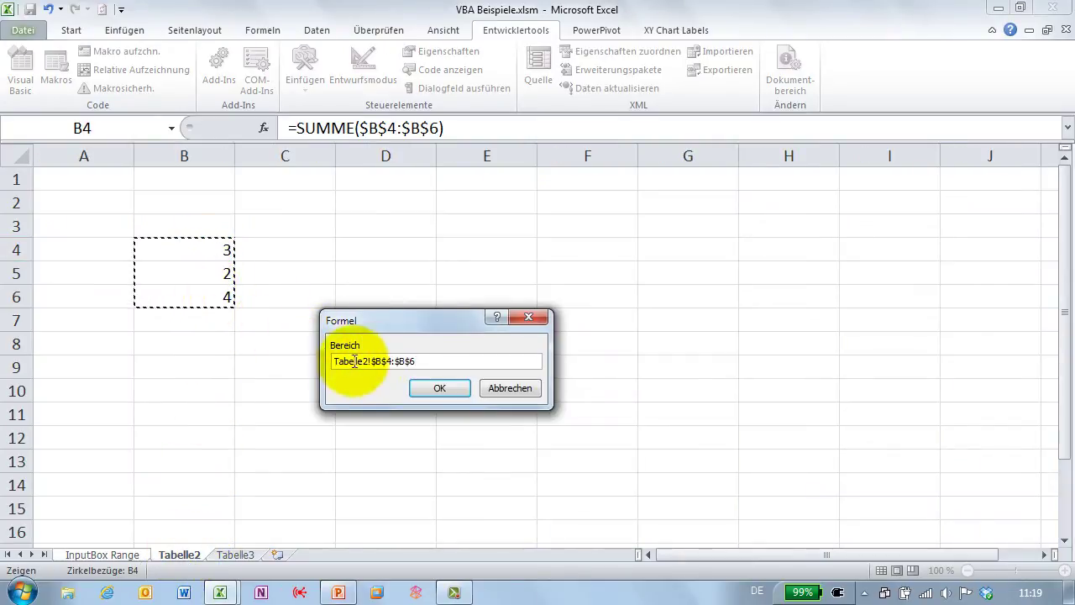
pyautogui.click(425, 388)
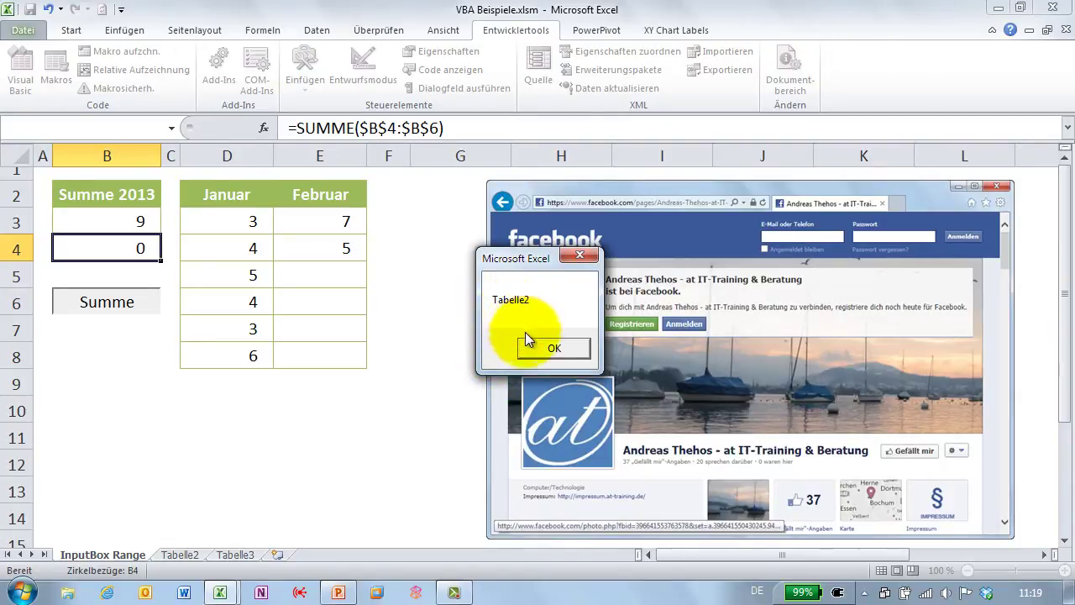
pyautogui.click(551, 346)
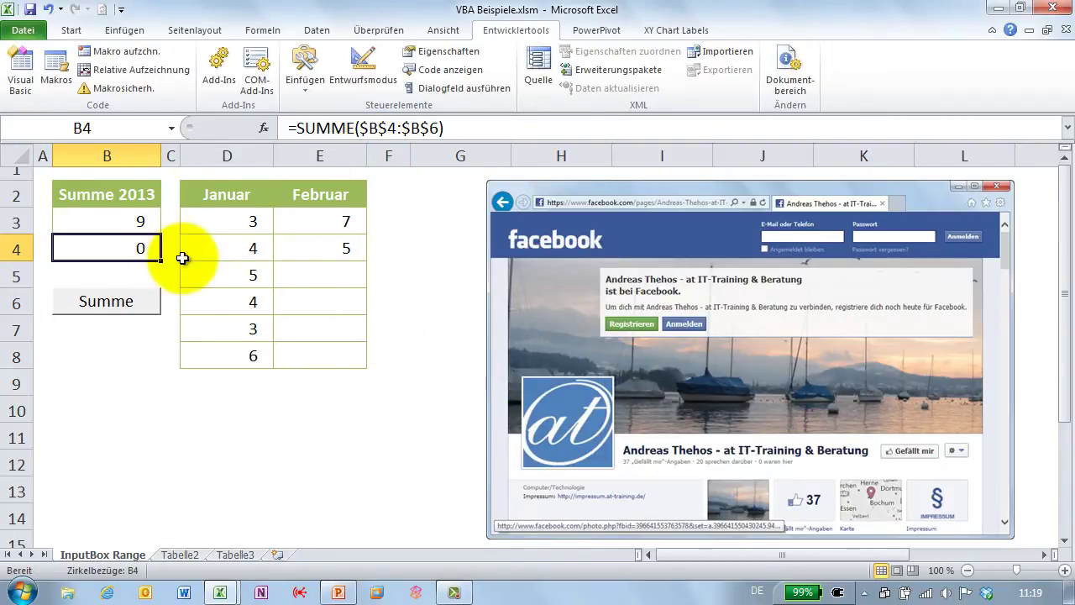
pyautogui.click(221, 592)
pyautogui.click(309, 527)
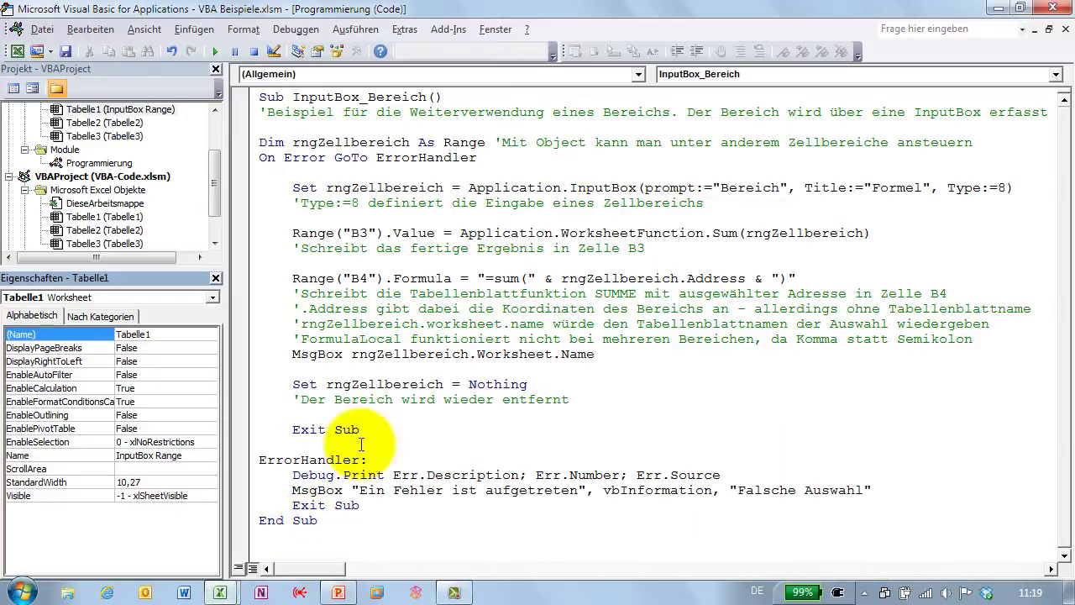
# Delete the MsgBox rngZellbereich.worksheet.name line.
pyautogui.click(543, 278)
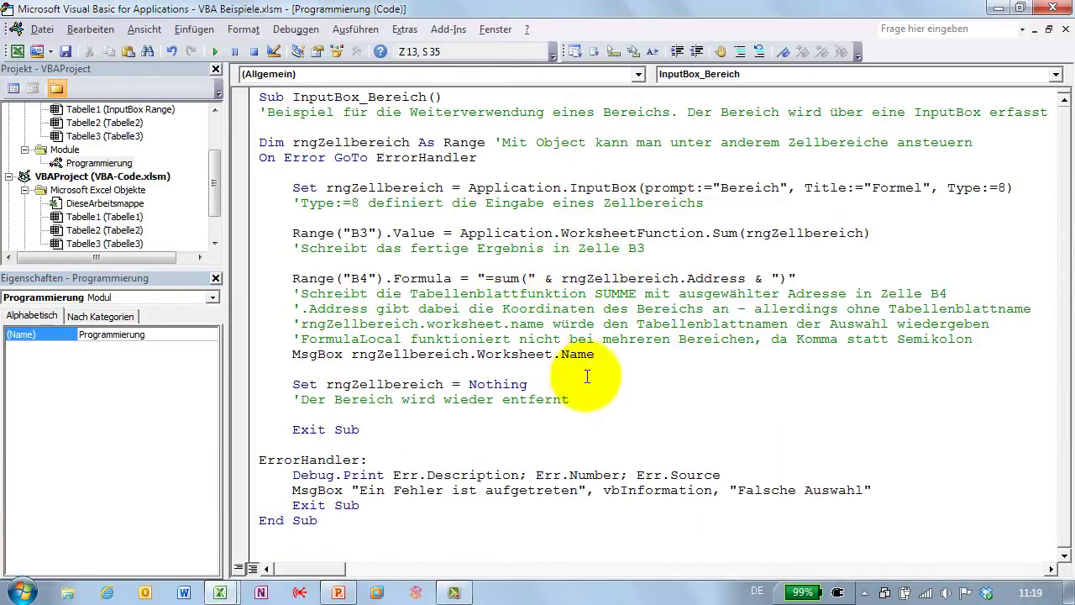
pyautogui.moveTo(595, 354); pyautogui.dragTo(292, 356)
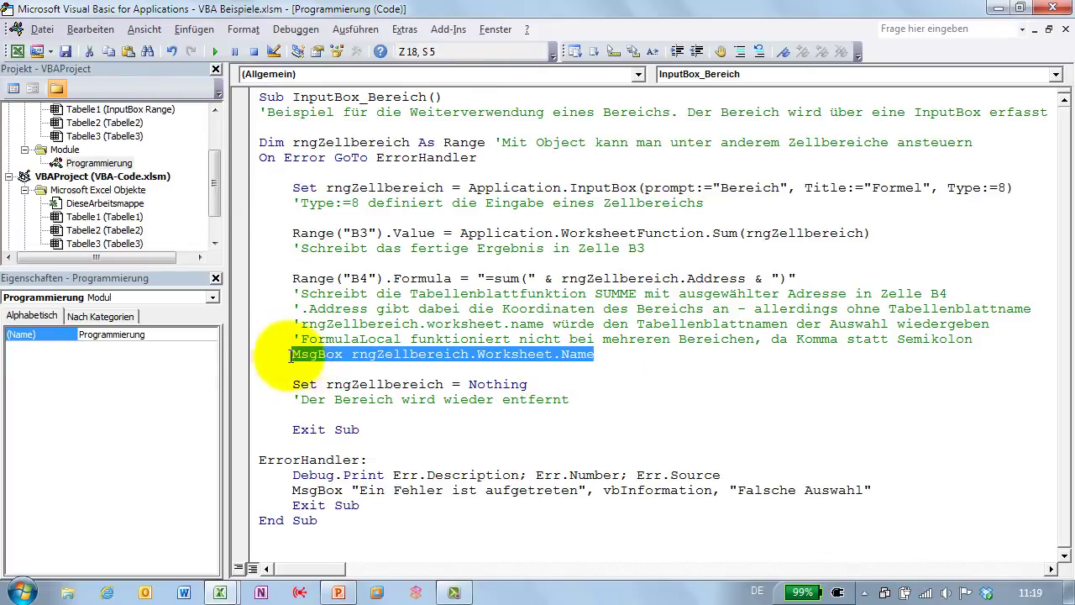
pyautogui.press('Delete')
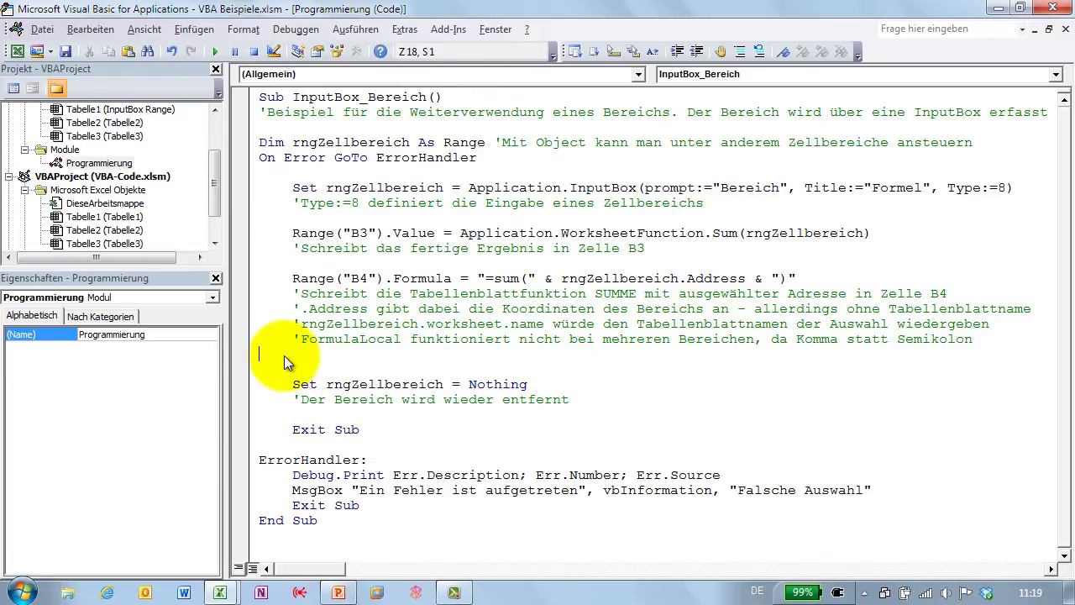
pyautogui.press('BackSpace')
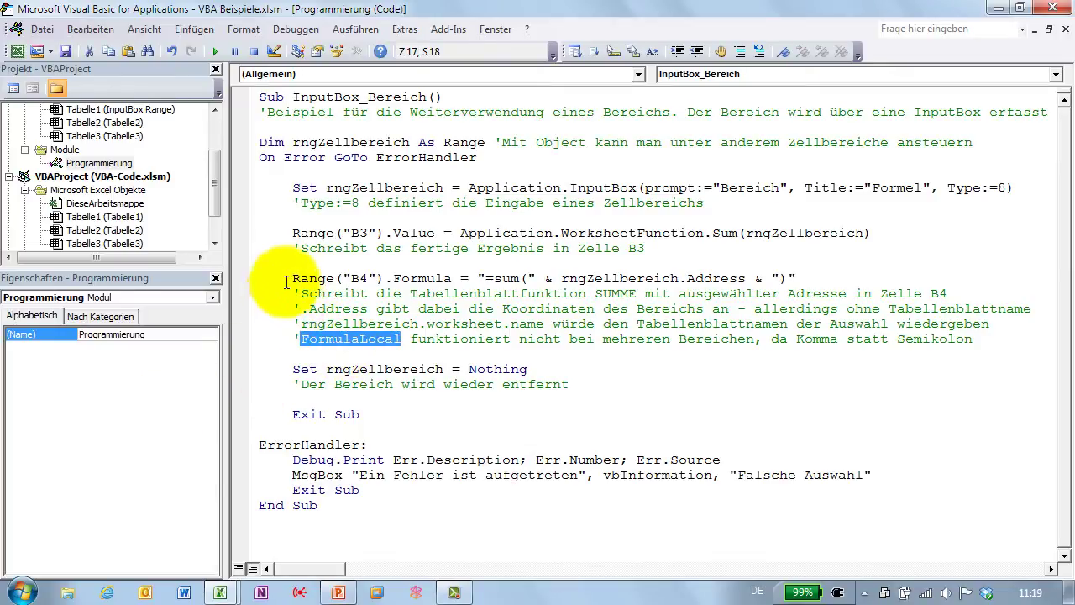
# Duplicate the Range("B4").Formula line as Range("B5").FormulaLocal with "=summe(".
pyautogui.moveTo(294, 278); pyautogui.dragTo(815, 281)
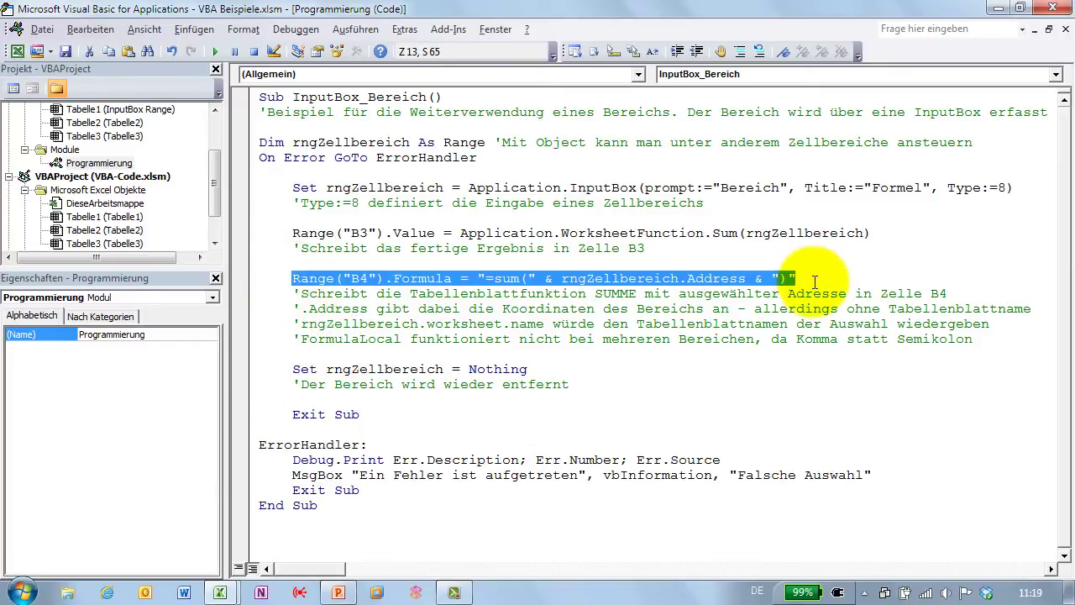
pyautogui.hotkey('ctrl', 'c')
pyautogui.click(294, 353)
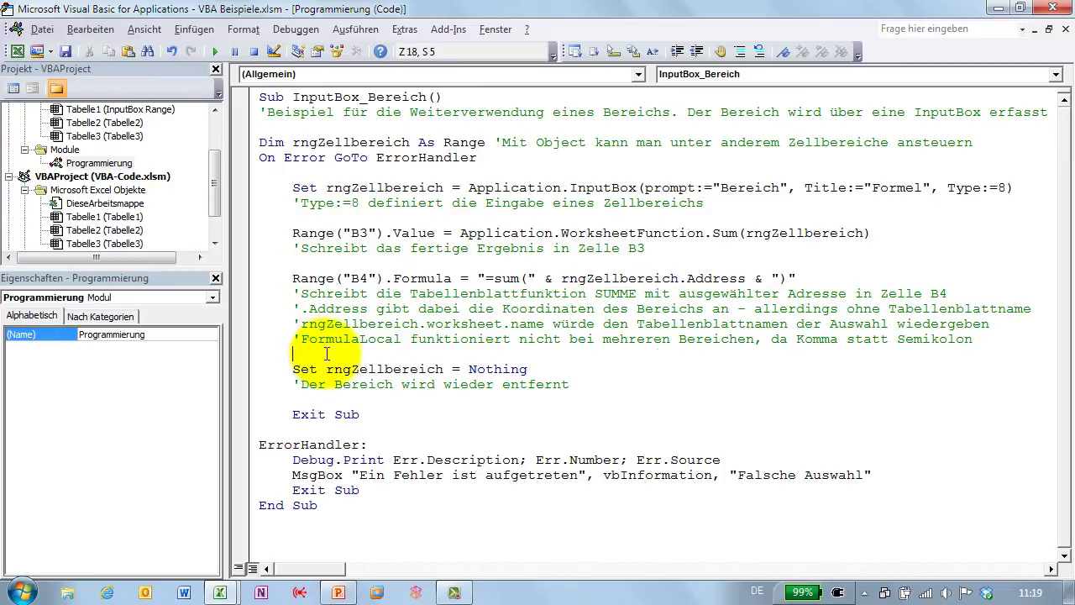
pyautogui.hotkey('ctrl', 'v')
pyautogui.press('Return')
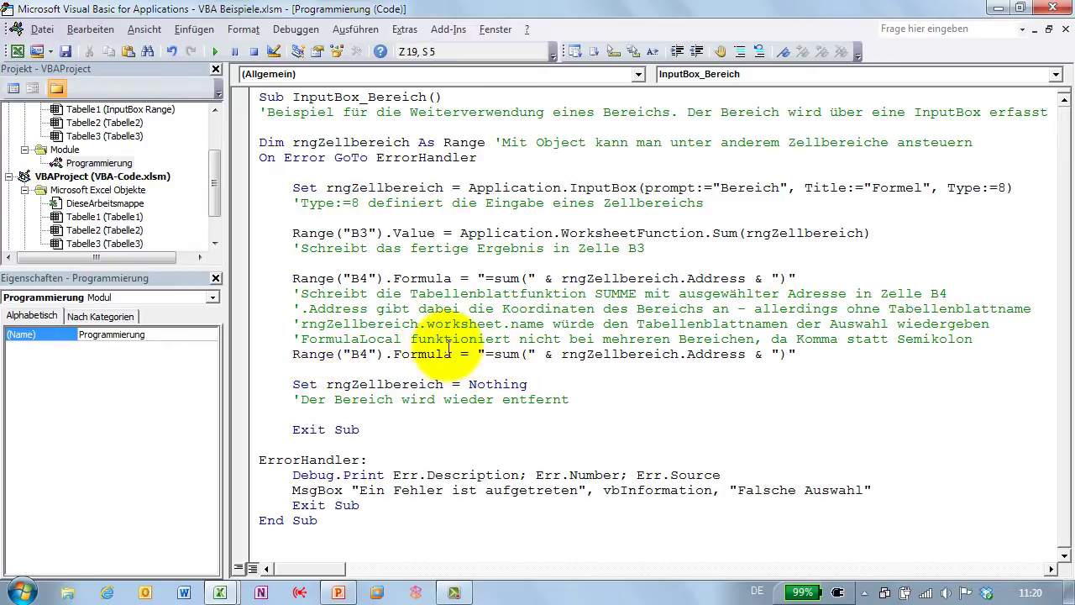
pyautogui.click(455, 354)
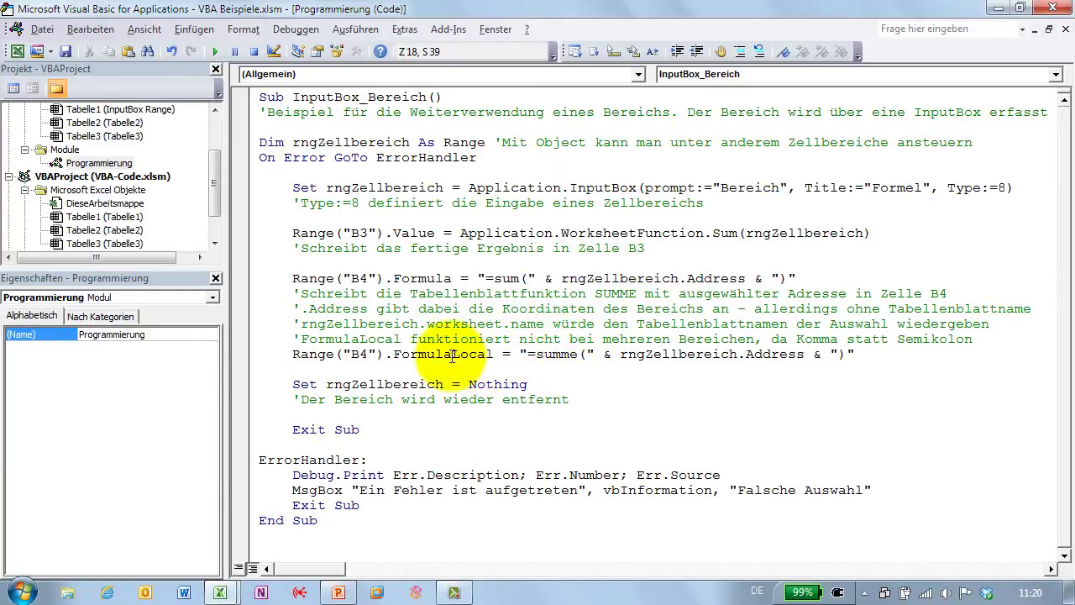
pyautogui.click(370, 354)
pyautogui.write('5')
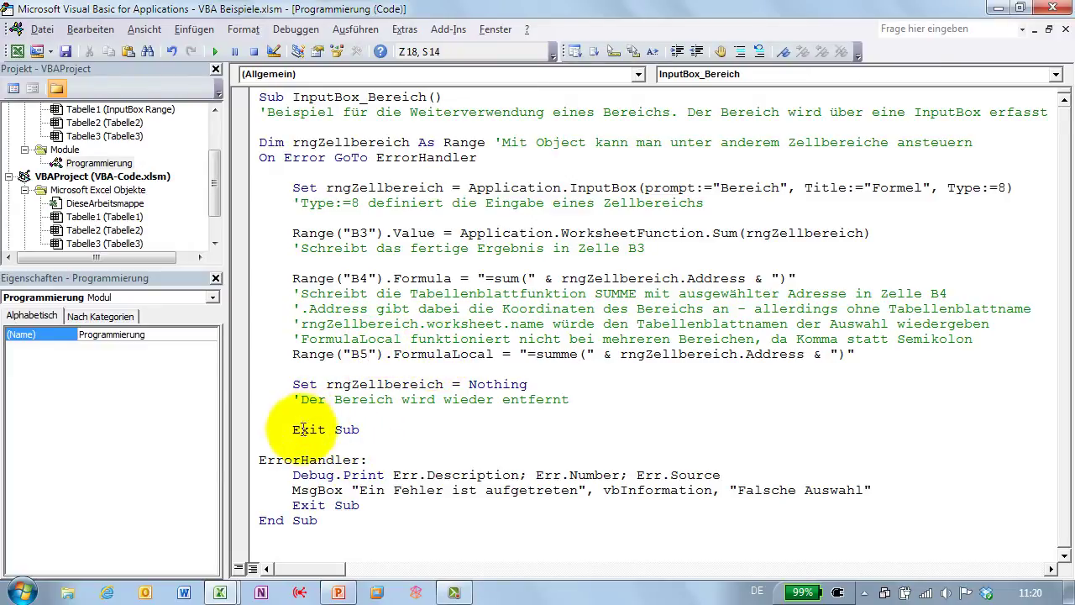
pyautogui.click(220, 593)
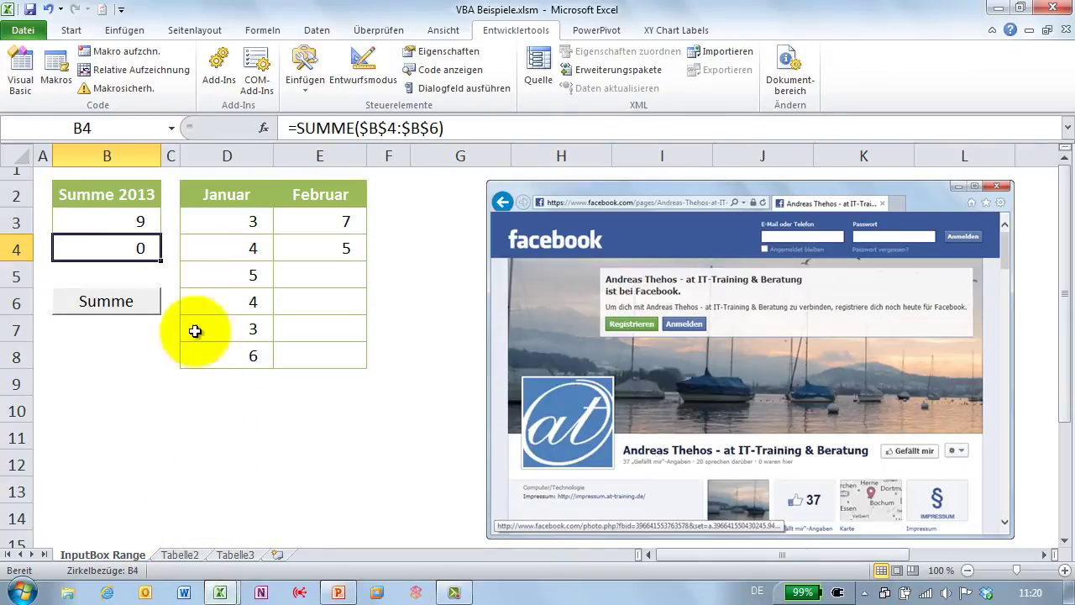
# Run the Summe macro on the single range D3:D8.
pyautogui.click(118, 306)
pyautogui.moveTo(236, 223); pyautogui.dragTo(238, 359)
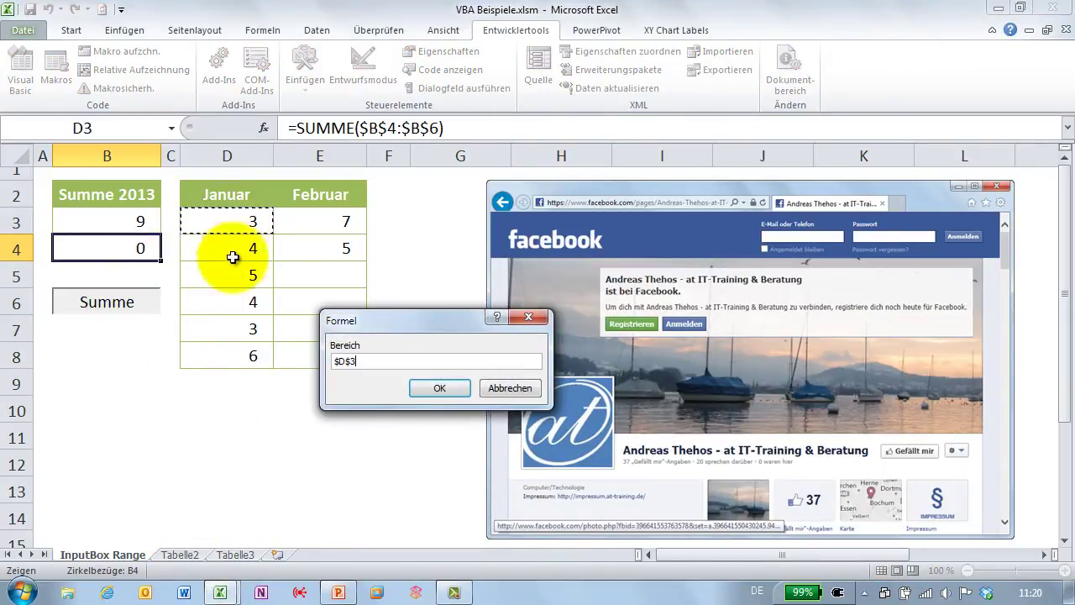
pyautogui.click(428, 389)
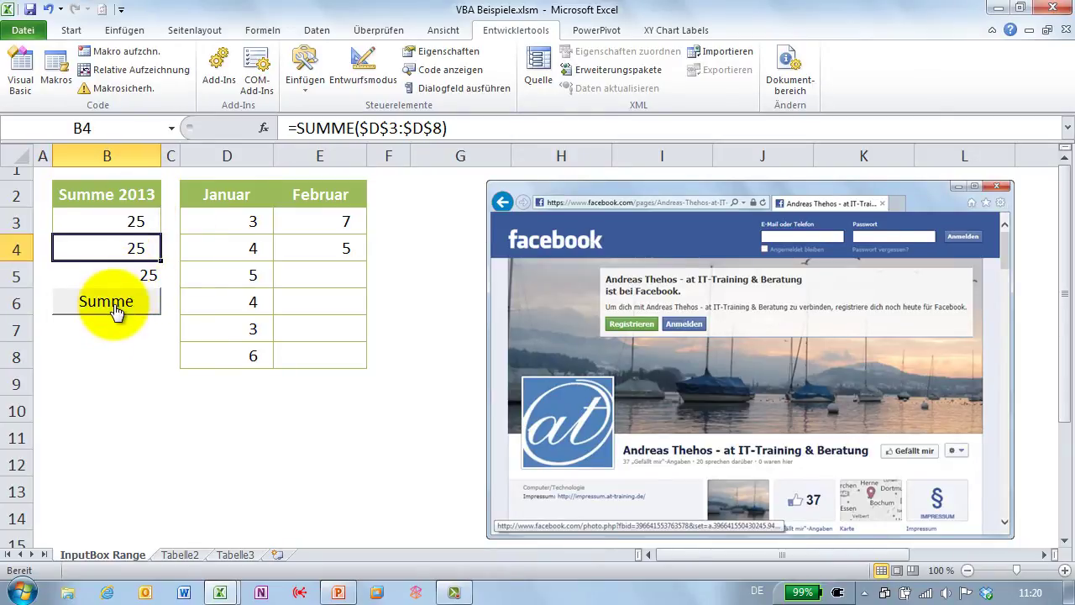
# Rerun Summe on D3:D8 plus E3:E4, dismiss the error, then reselect both ranges.
pyautogui.click(116, 308)
pyautogui.moveTo(252, 223); pyautogui.dragTo(224, 352)
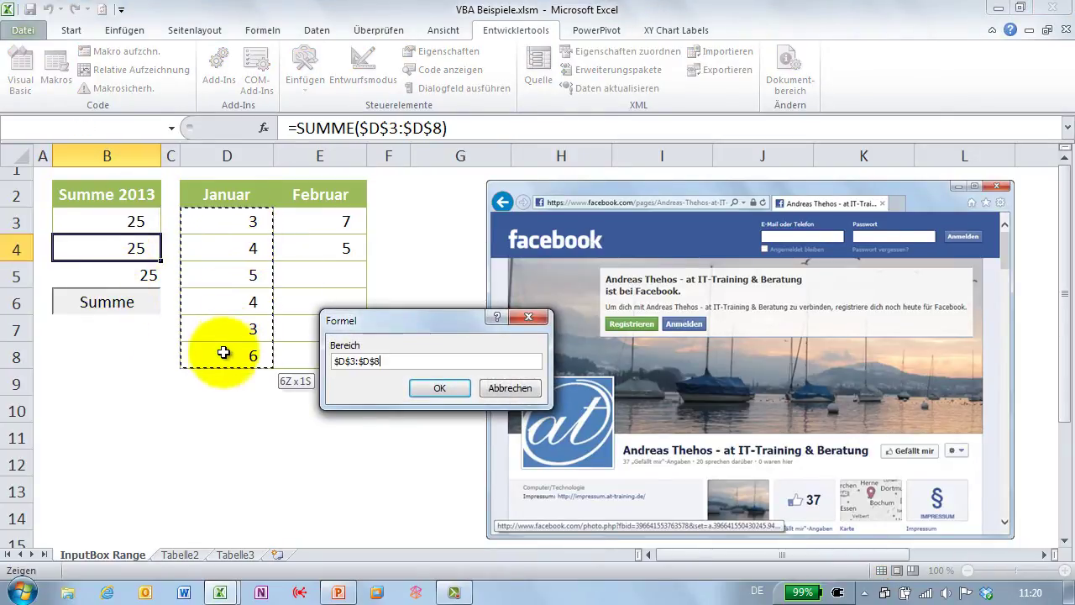
pyautogui.moveTo(308, 223); pyautogui.dragTo(309, 248)
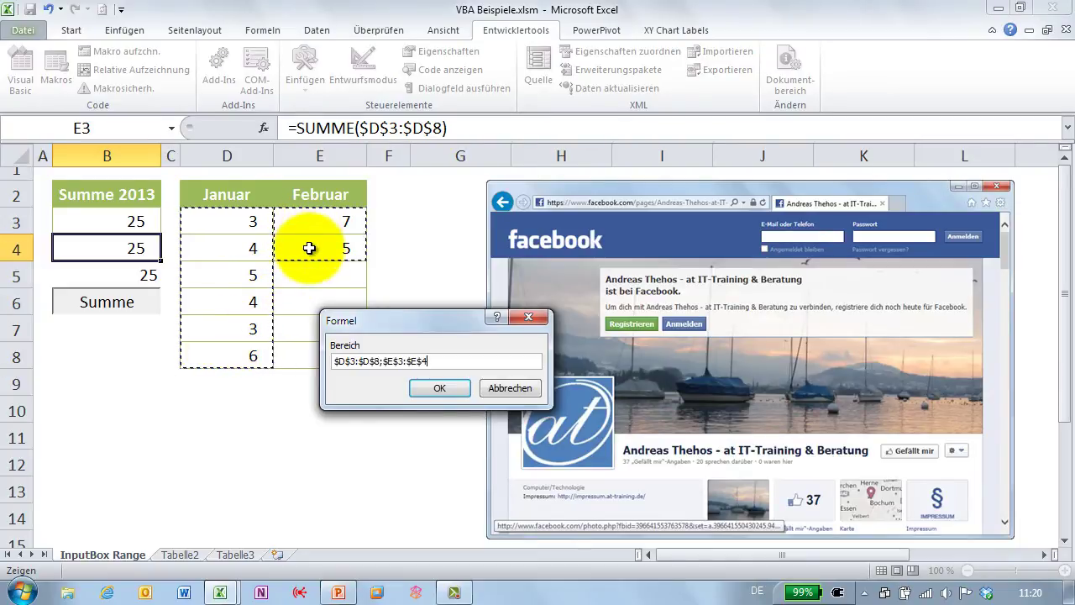
pyautogui.click(440, 388)
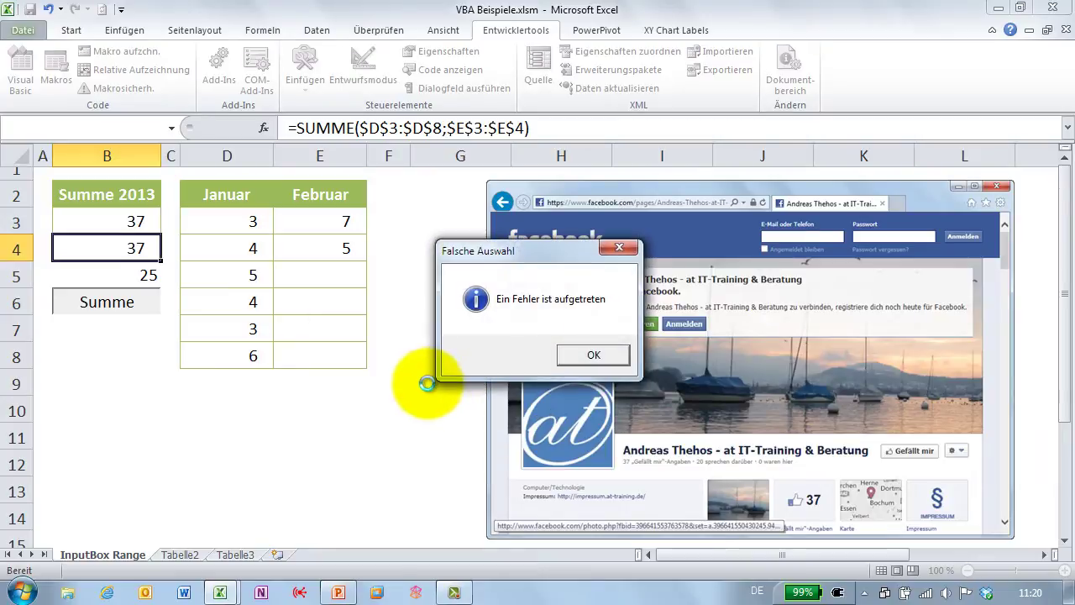
pyautogui.click(571, 354)
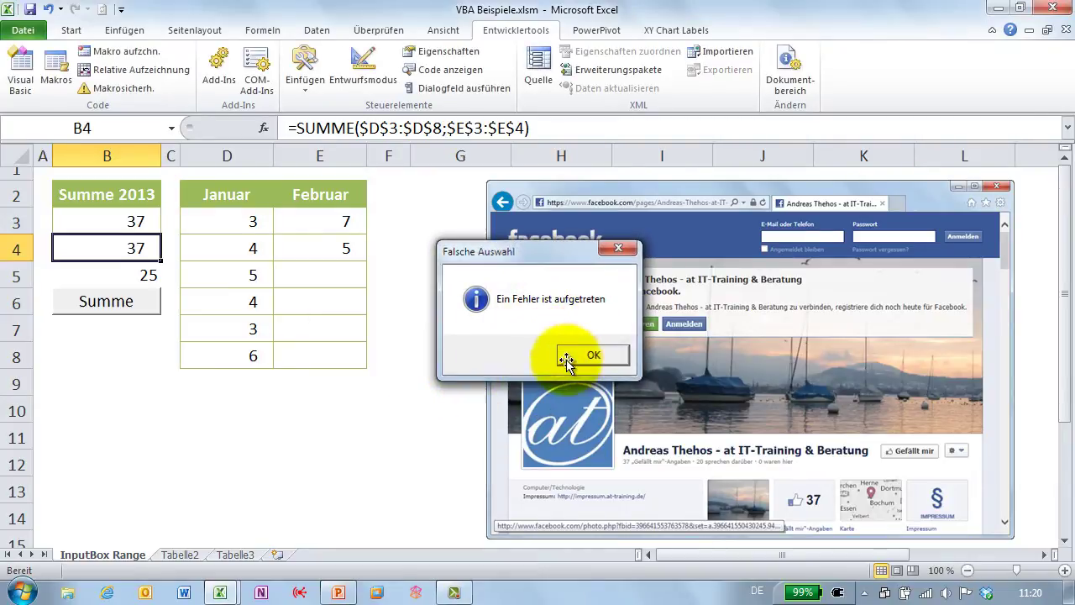
pyautogui.click(148, 275)
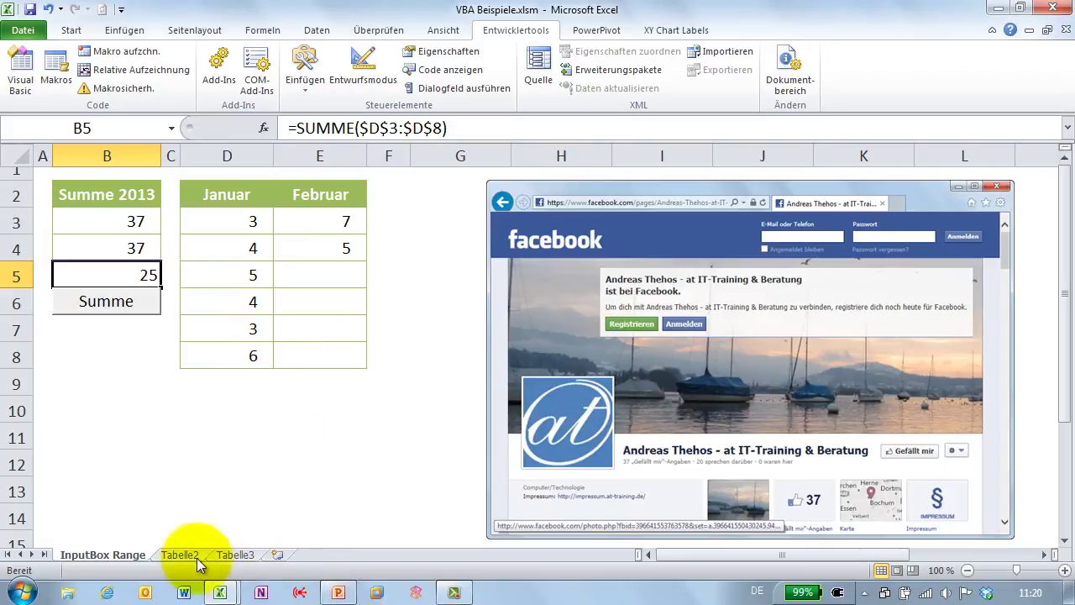
pyautogui.moveTo(252, 221)
pyautogui.mouseDown()
pyautogui.moveTo(241, 312)
pyautogui.moveTo(252, 357)
pyautogui.mouseUp()
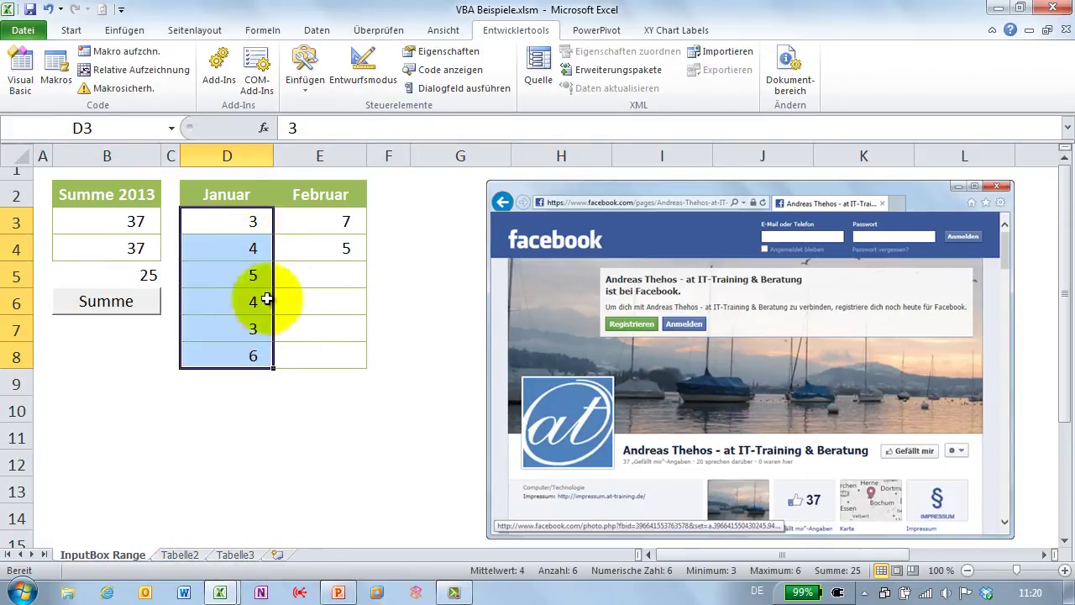
pyautogui.keyDown('ctrl'); pyautogui.moveTo(340, 221); pyautogui.dragTo(331, 254); pyautogui.keyUp('ctrl')
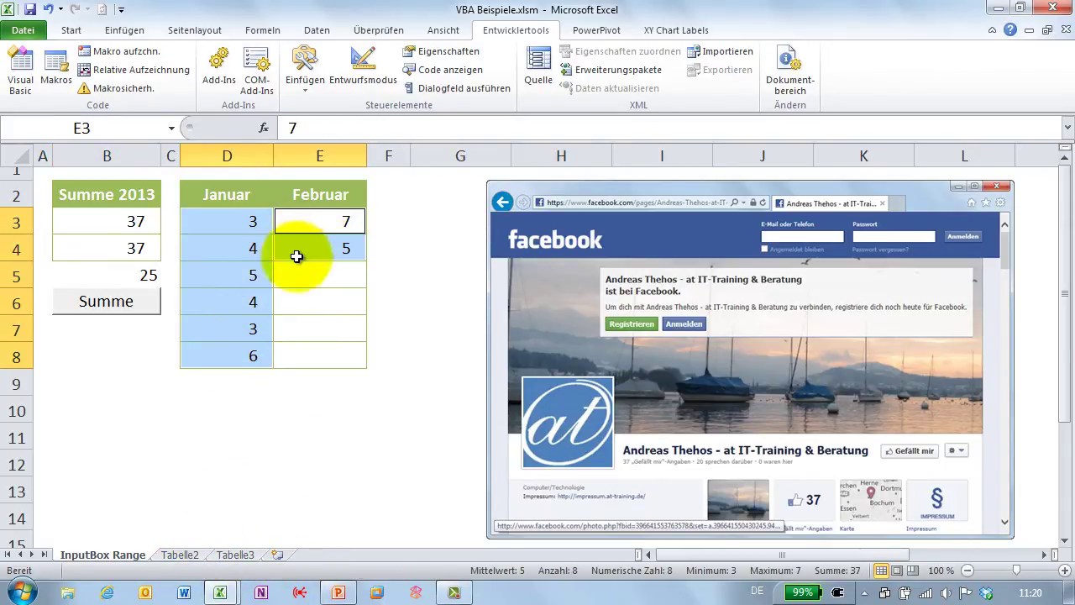
# Delete the Range("B5").FormulaLocal line and its empty line, then open the Immediate window.
pyautogui.moveTo(219, 593)
pyautogui.click(268, 546)
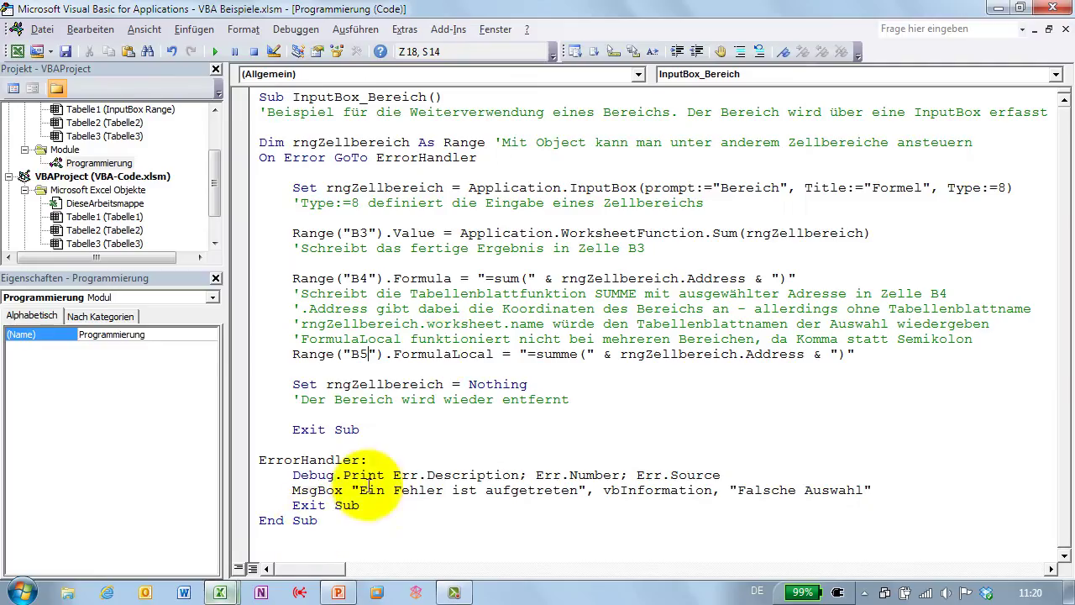
pyautogui.moveTo(291, 354); pyautogui.dragTo(862, 361)
pyautogui.hotkey('ctrl', 'x')
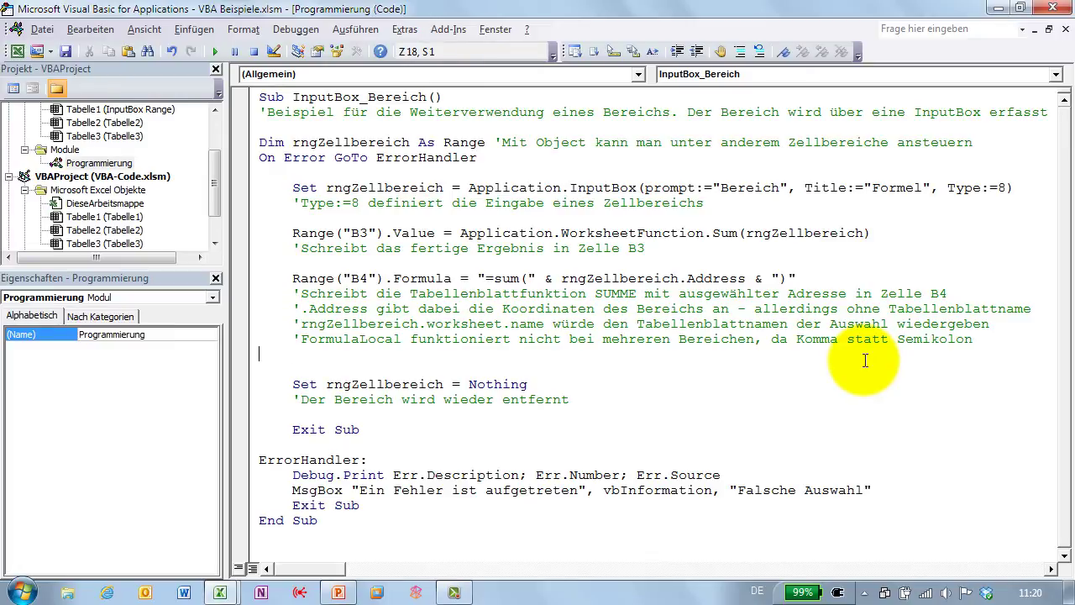
pyautogui.press('BackSpace')
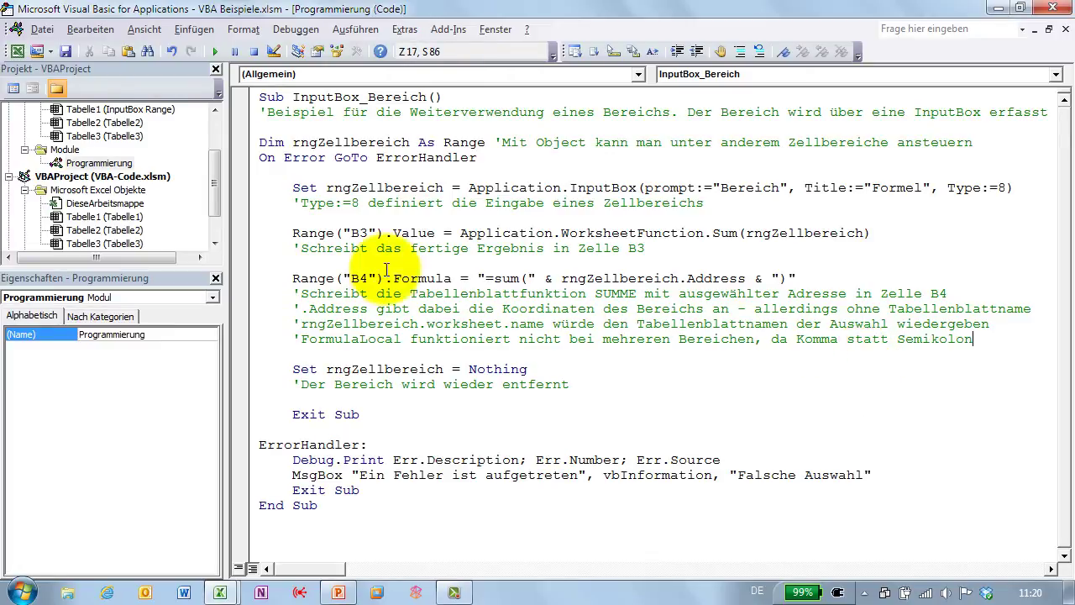
pyautogui.doubleClick(362, 370)
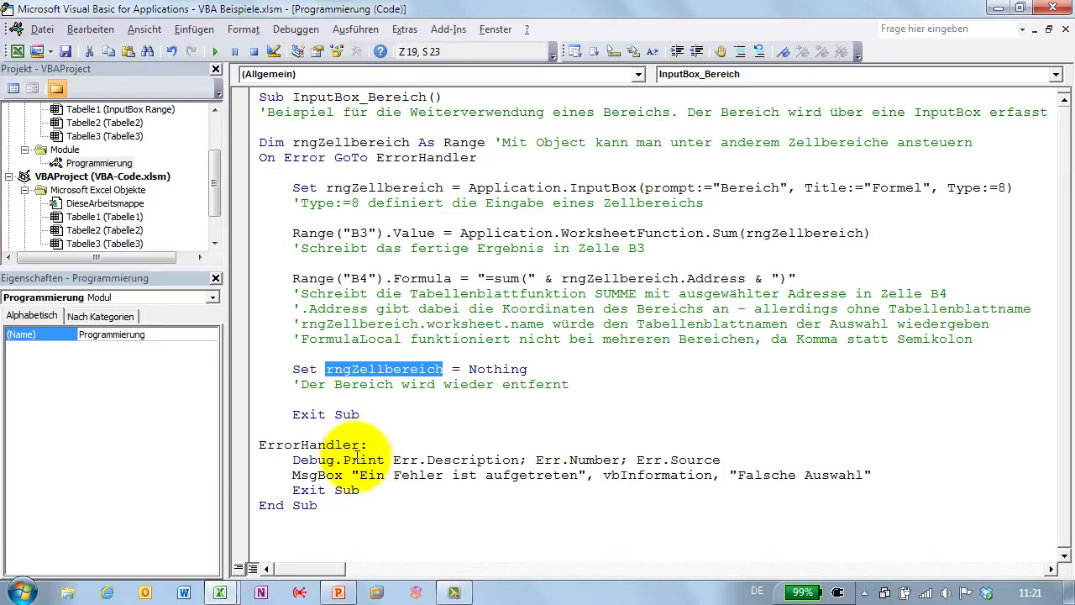
pyautogui.hotkey('ctrl', 'g')
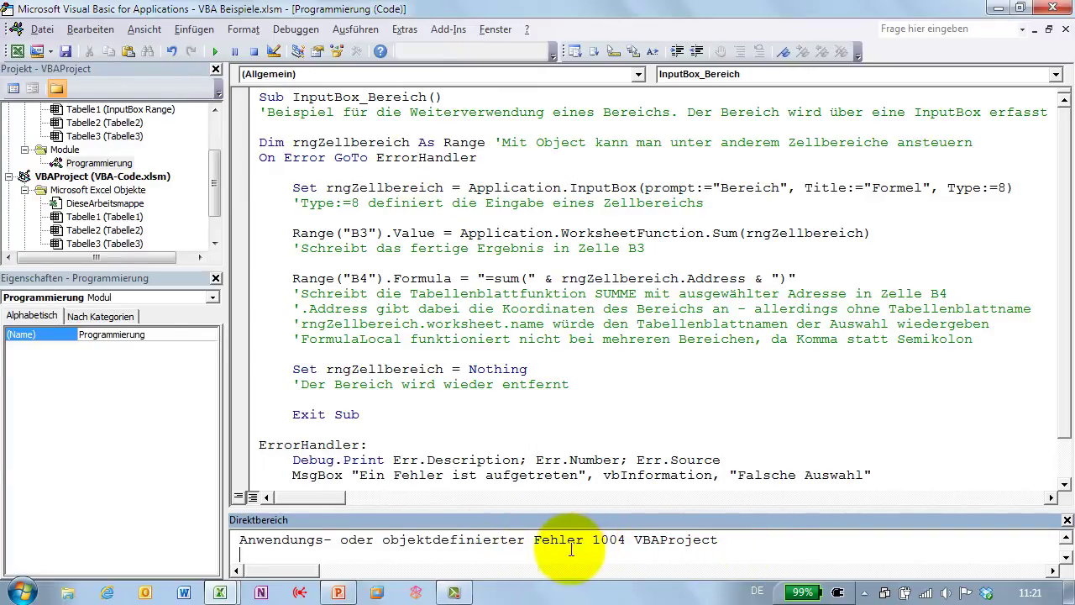
# Check the View menu, then review the macro's B4 formula and WorksheetFunction.Sum lines.
pyautogui.click(154, 36)
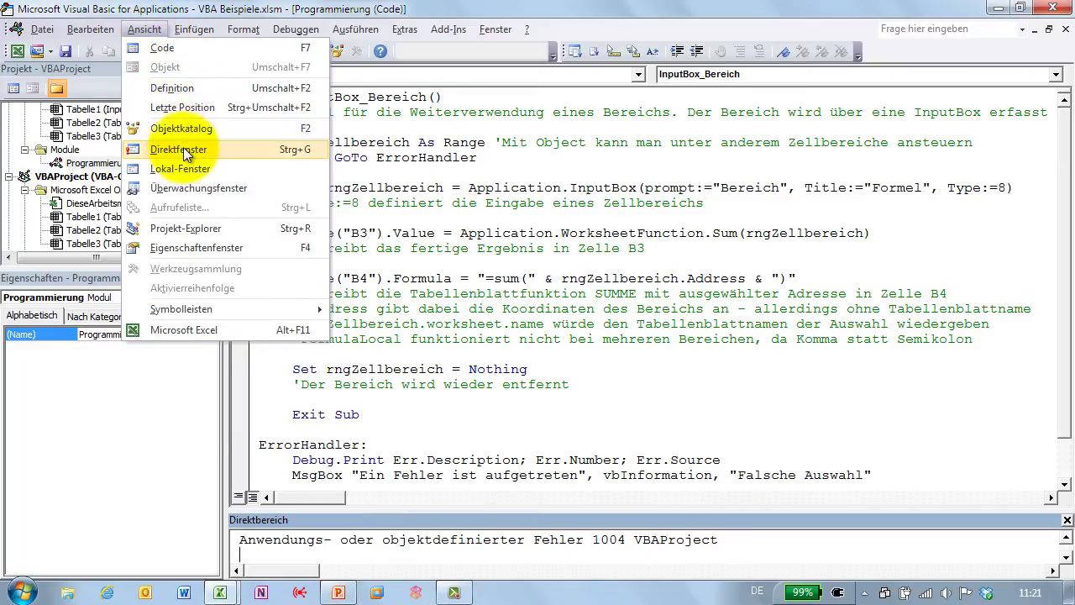
pyautogui.click(405, 293)
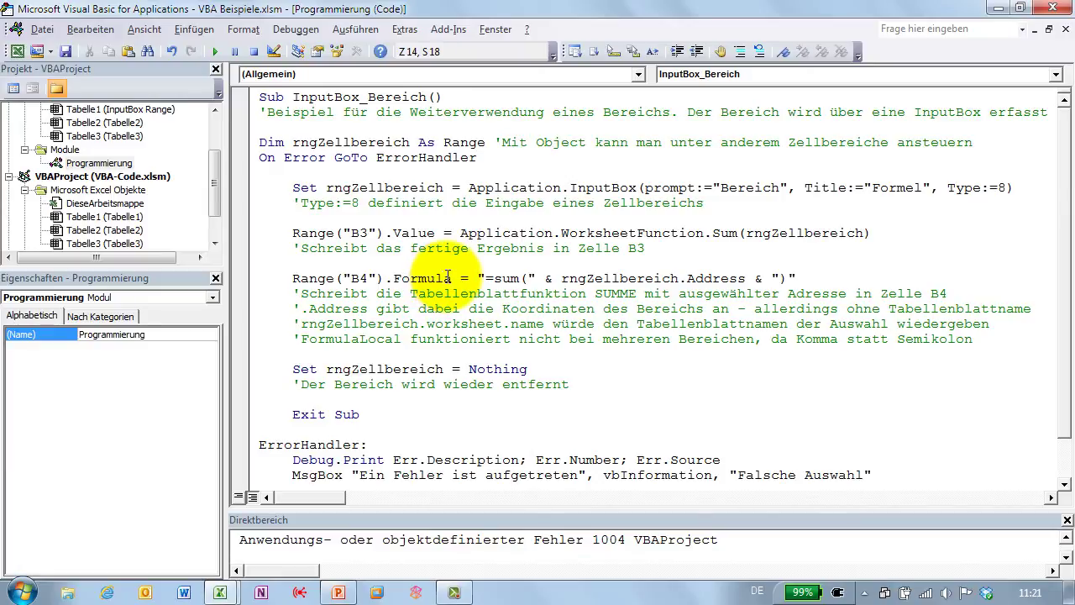
pyautogui.moveTo(448, 277); pyautogui.dragTo(412, 263)
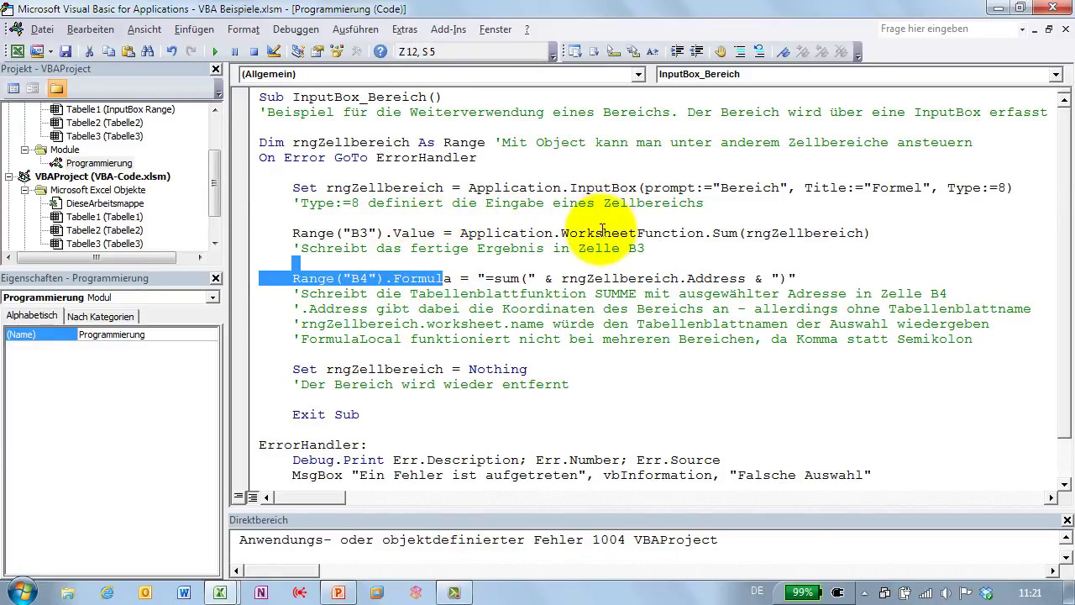
pyautogui.doubleClick(602, 233)
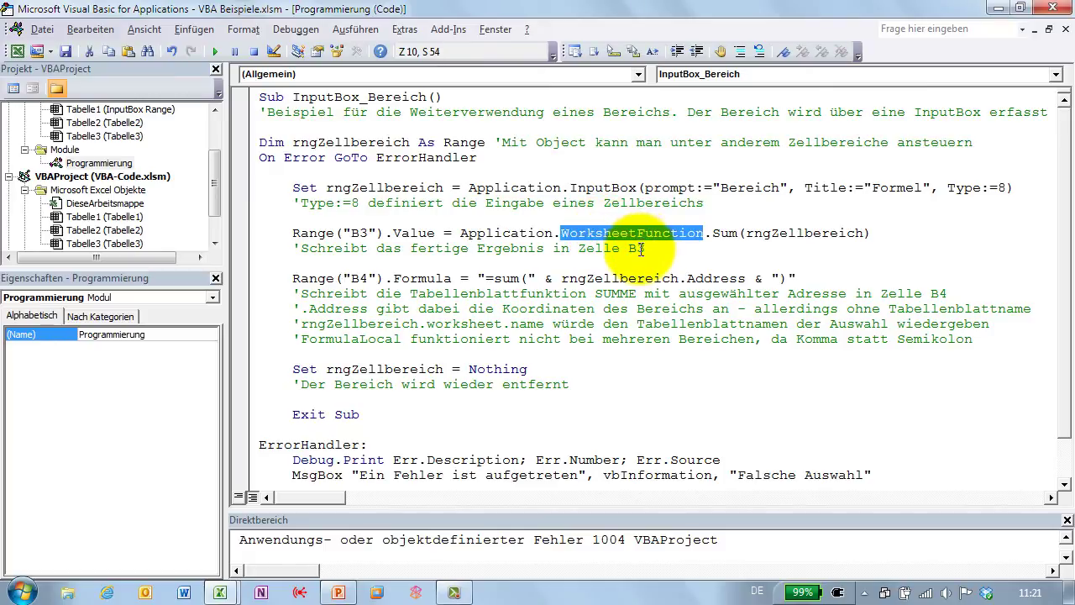